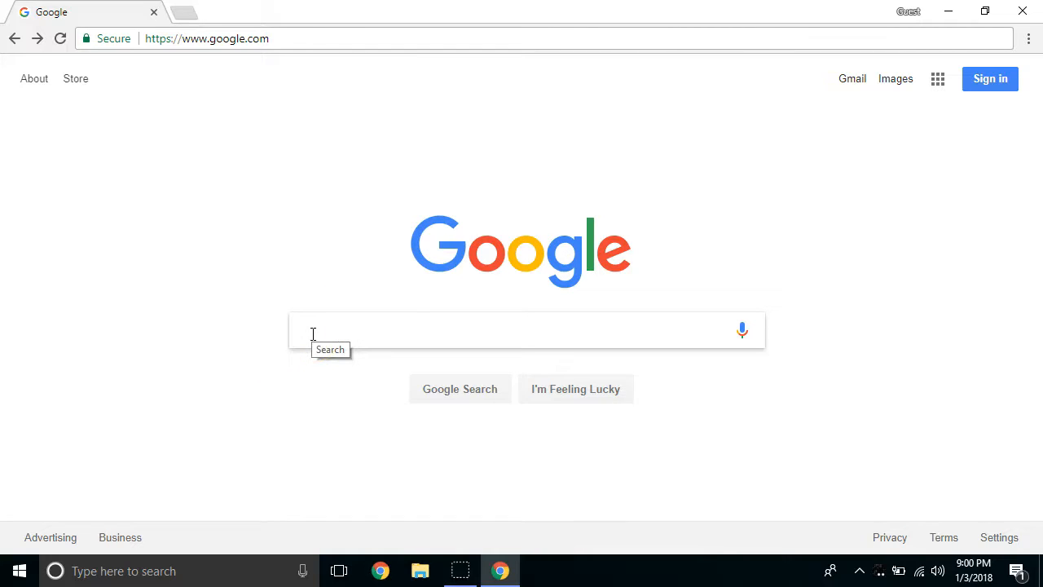
# - Search Google for "download eclipse" and open the Eclipse Downloads result for the eclipse-packages page
pyautogui.write('download eclipse')
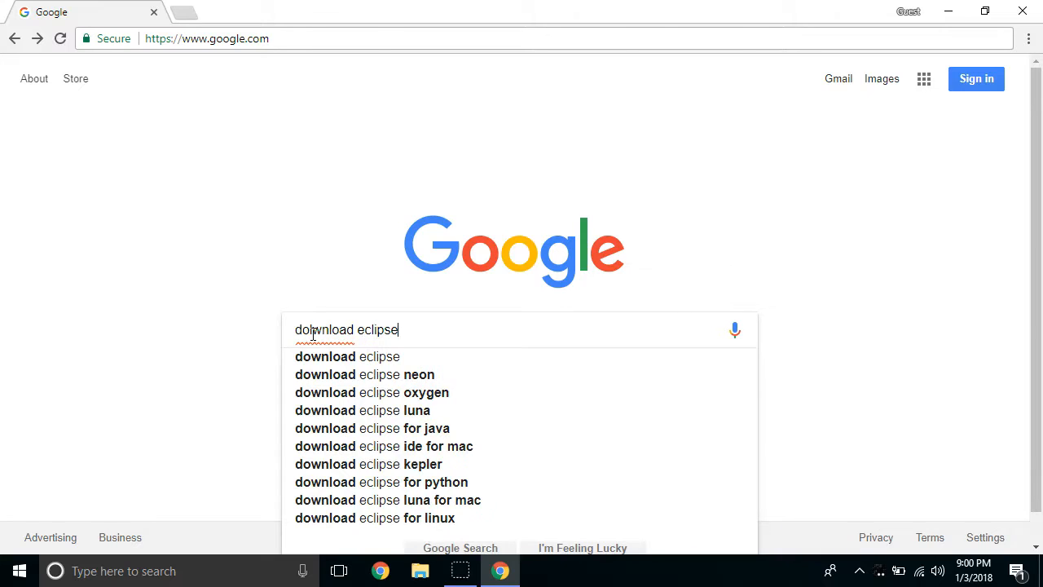
pyautogui.press('Return')
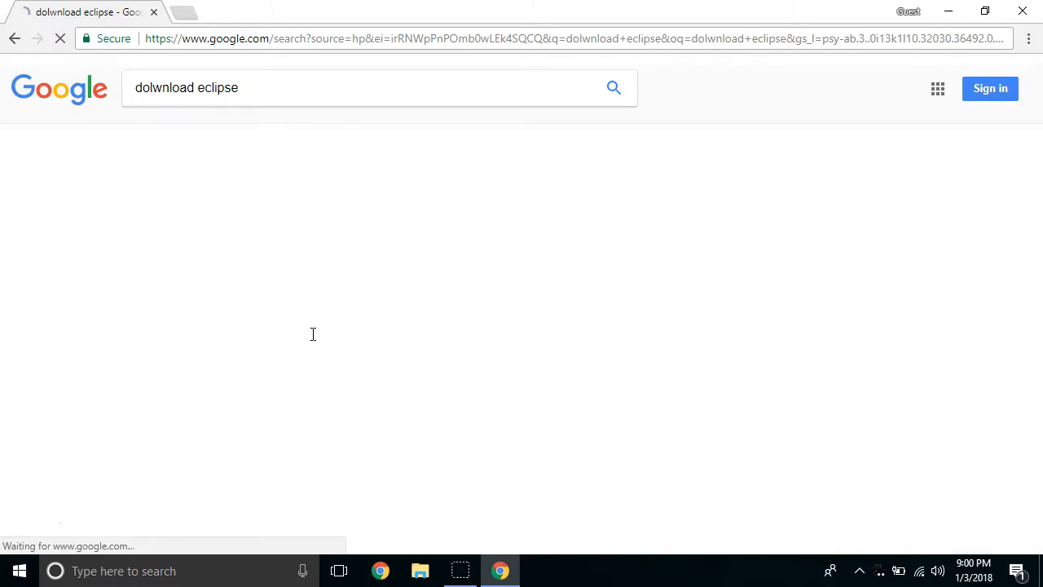
pyautogui.scroll(-1, 312, 326)
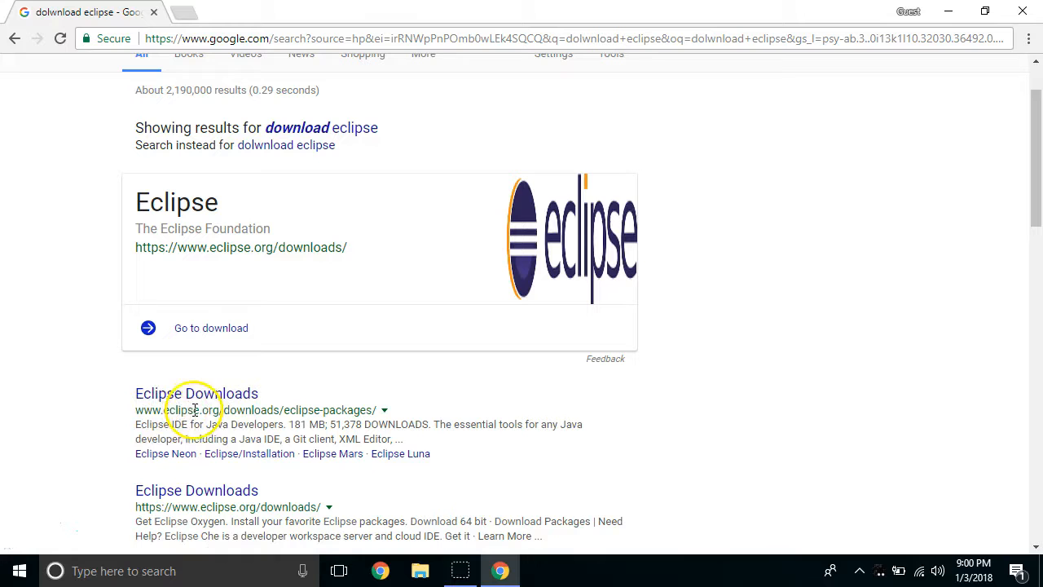
pyautogui.click(222, 395)
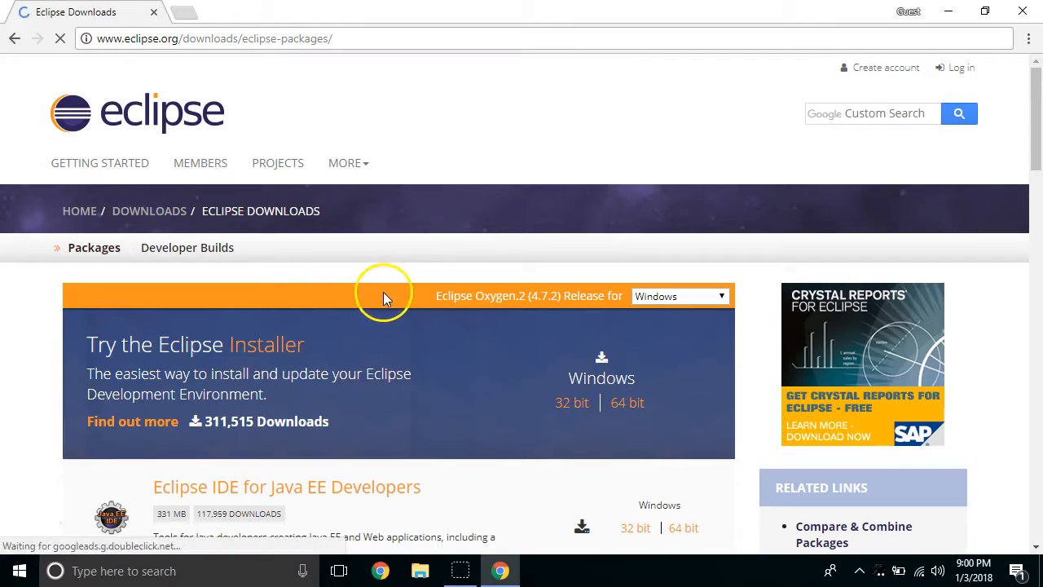
# - Download the Windows 64 bit package of Eclipse IDE for Java Developers from the offered mirror
pyautogui.click(679, 299)
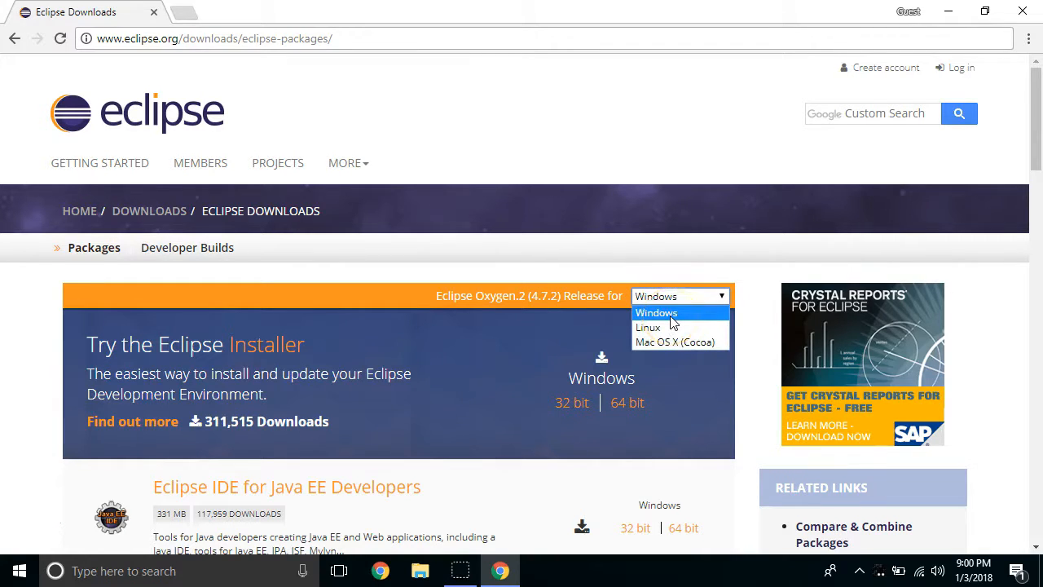
pyautogui.click(545, 312)
pyautogui.scroll(-1, 545, 312)
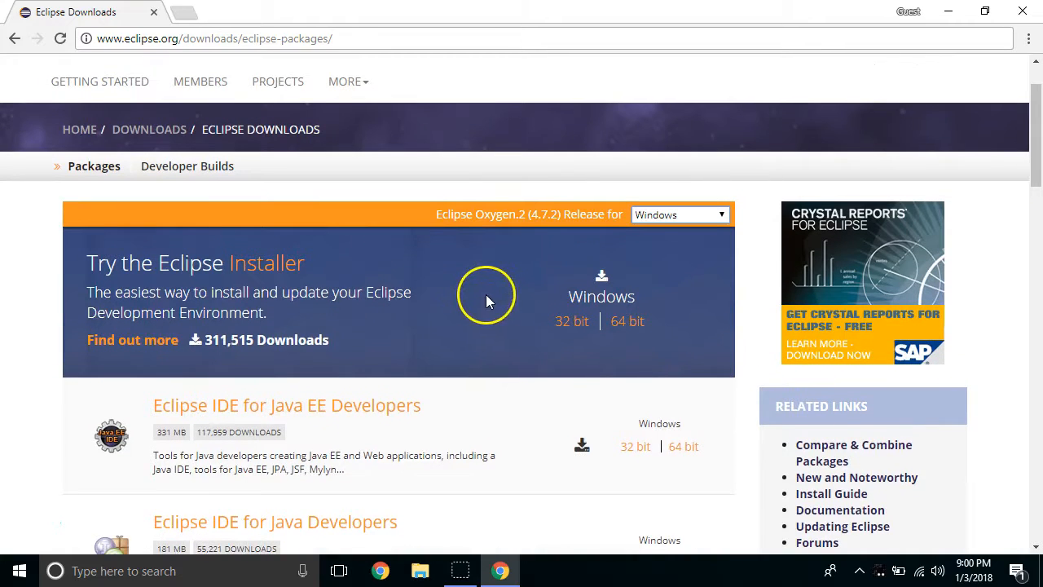
pyautogui.scroll(-3, 485, 302)
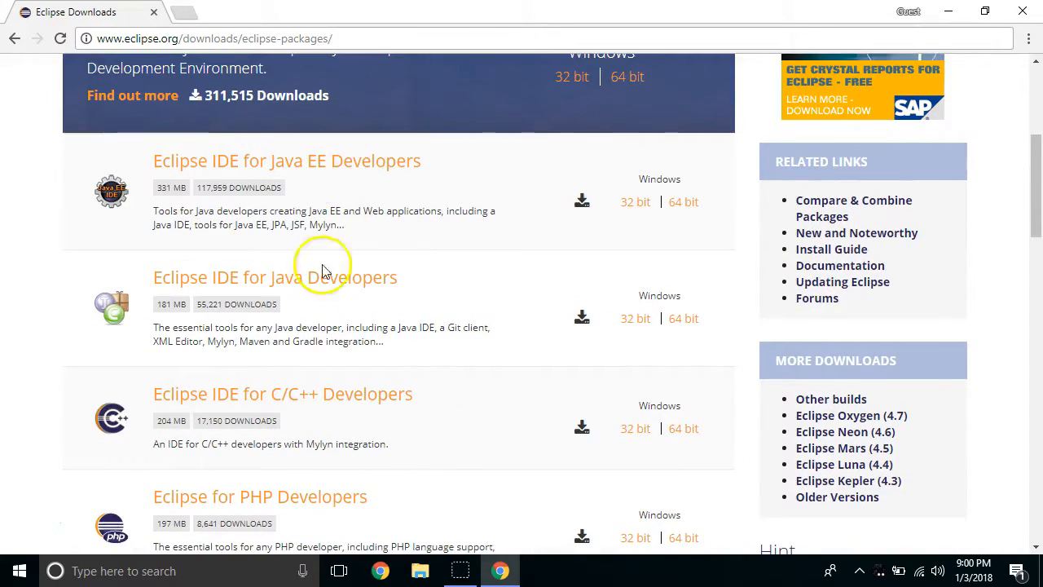
pyautogui.scroll(-2, 309, 326)
pyautogui.scroll(-2, 281, 489)
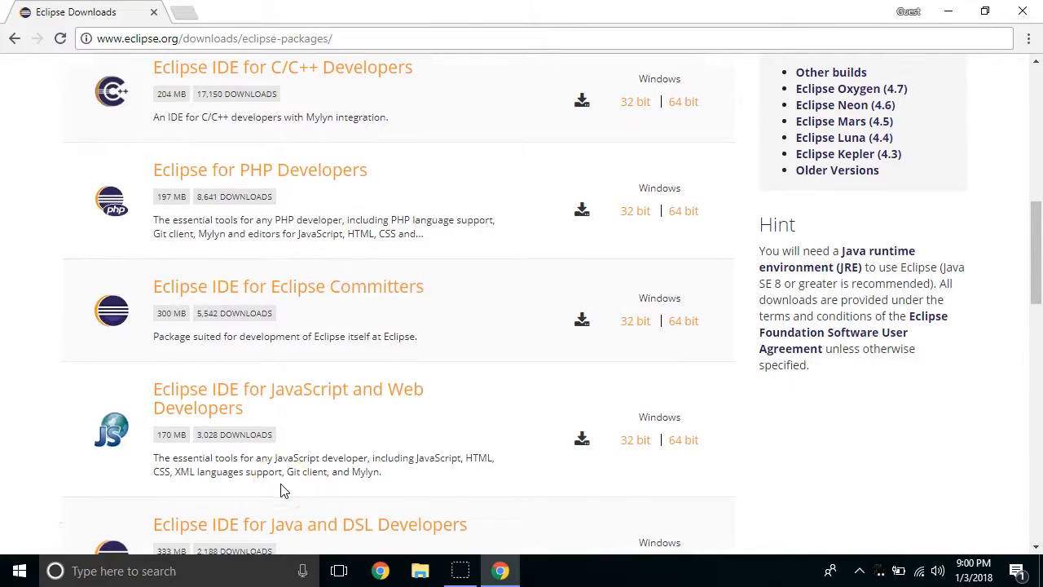
pyautogui.scroll(8, 279, 485)
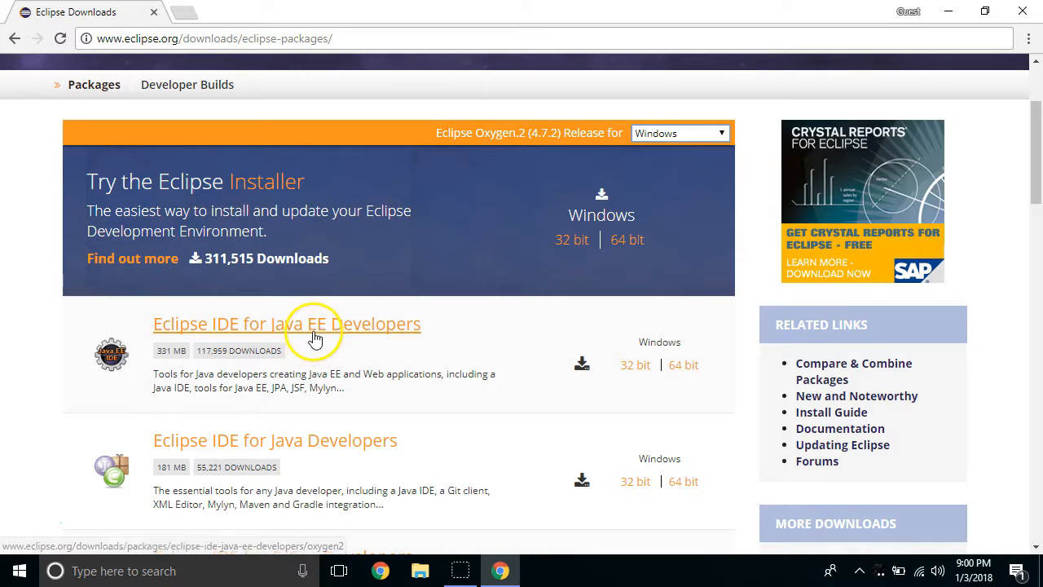
pyautogui.scroll(-1, 309, 340)
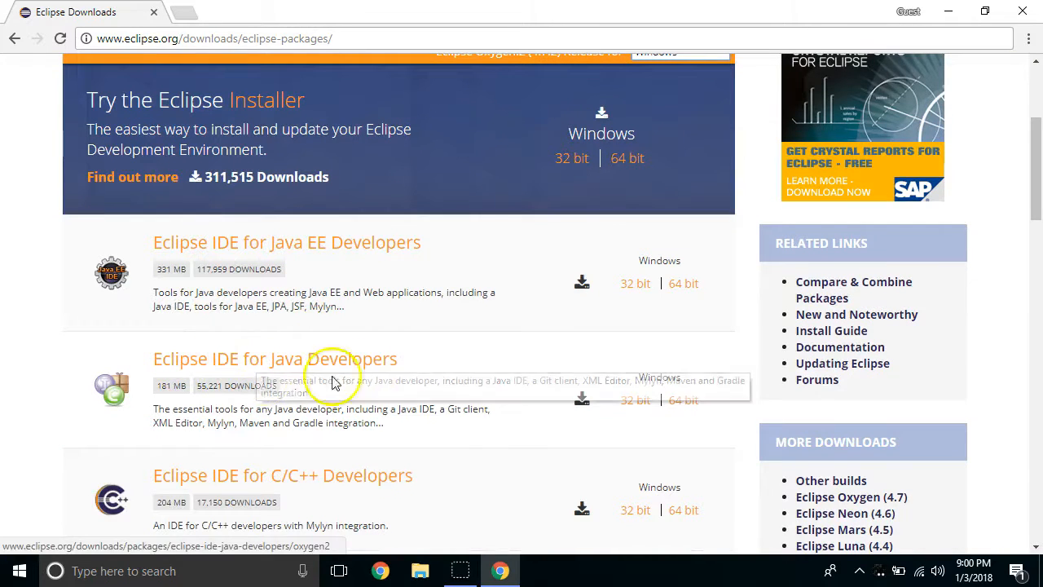
pyautogui.click(683, 401)
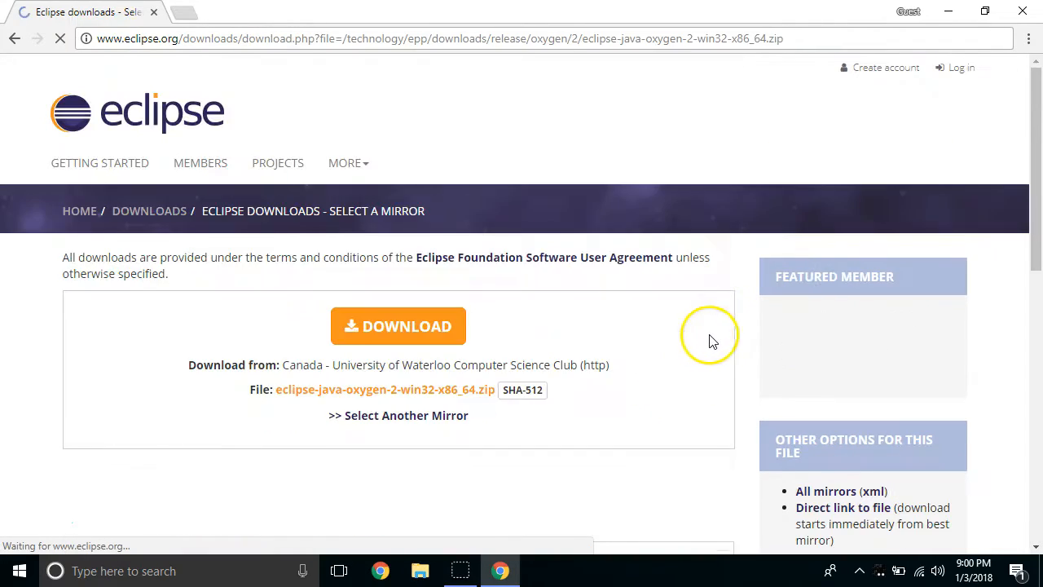
pyautogui.click(396, 329)
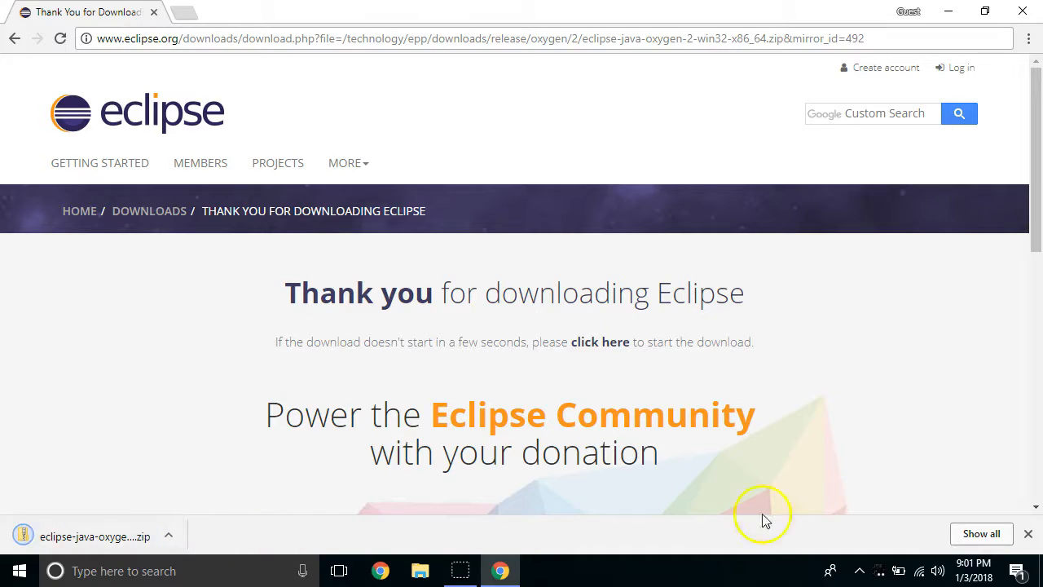
# - Show the downloaded eclipse-java-oxygen-2-win32-x86_64 archive in its folder and extract it there with 7-Zip
pyautogui.click(977, 534)
pyautogui.click(390, 215)
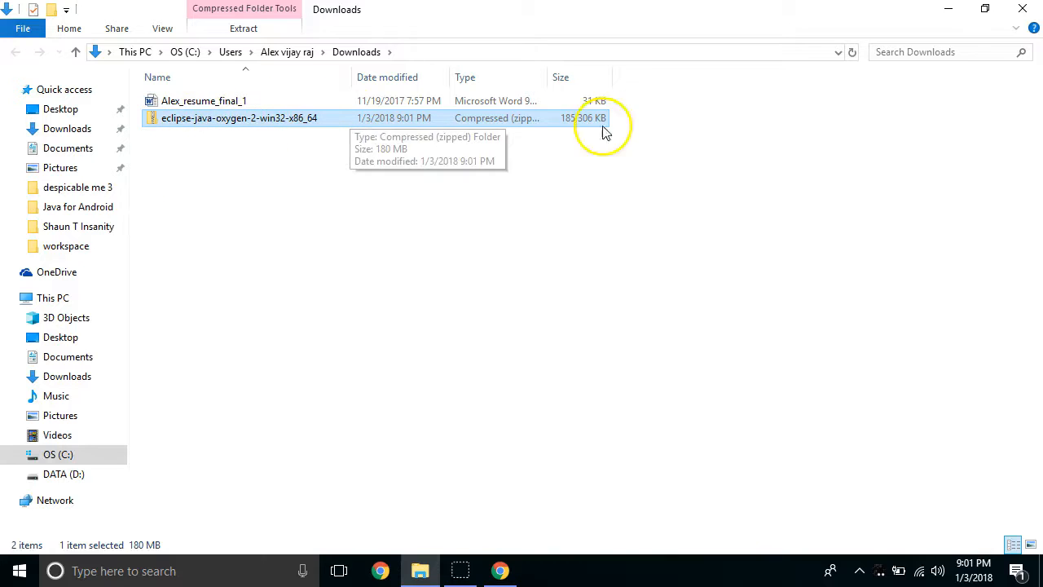
pyautogui.rightClick(201, 120)
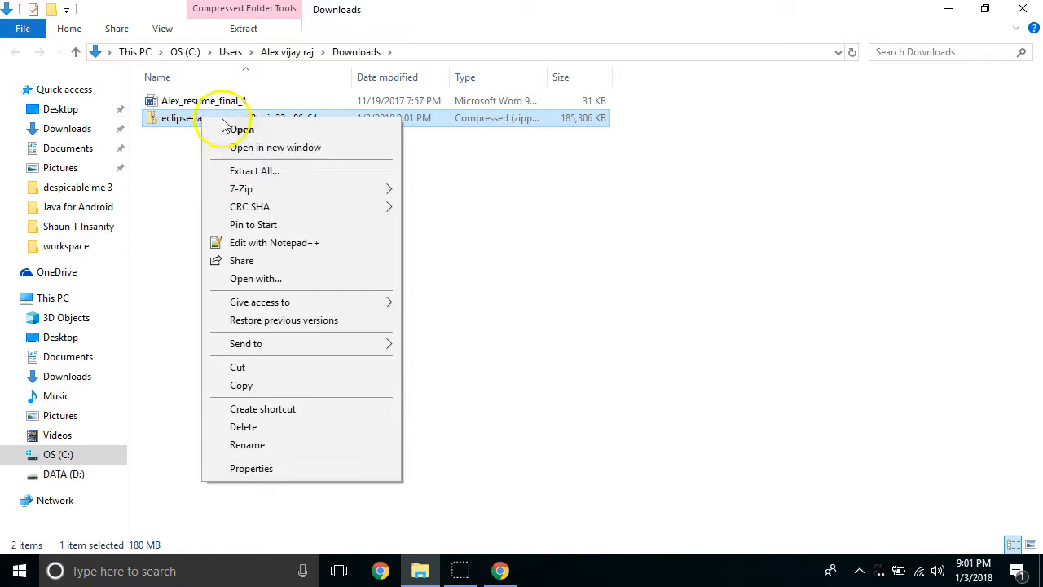
pyautogui.moveTo(268, 196)
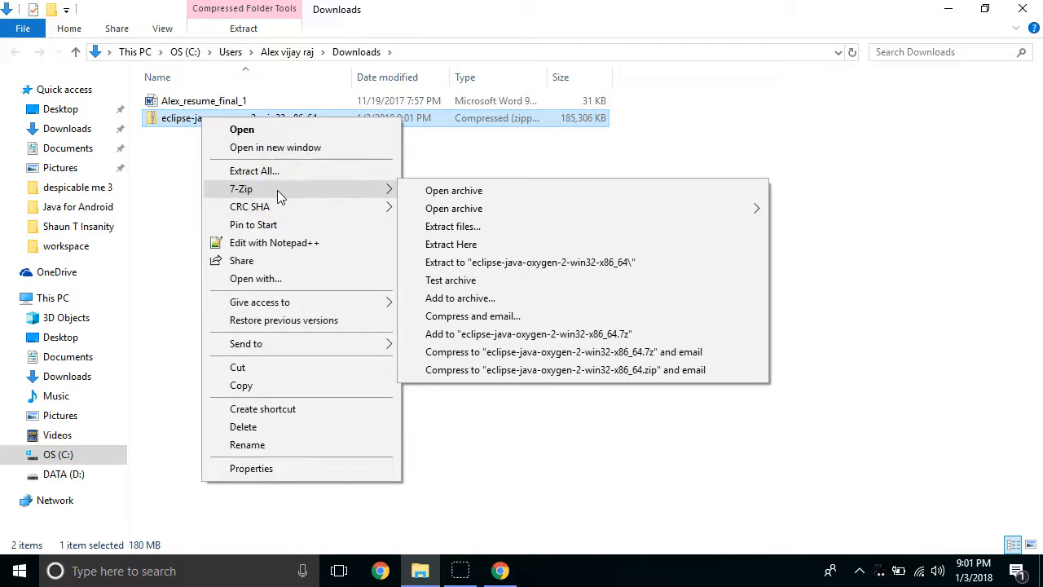
pyautogui.click(444, 244)
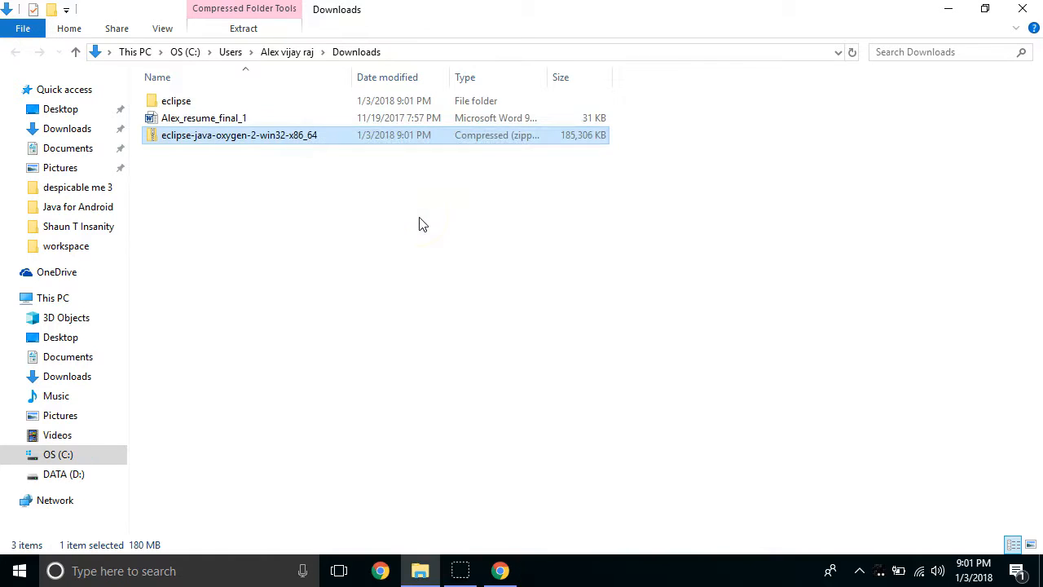
# - Start the eclipse application from the extracted eclipse folder and launch it with the chosen workspace directory
pyautogui.doubleClick(217, 103)
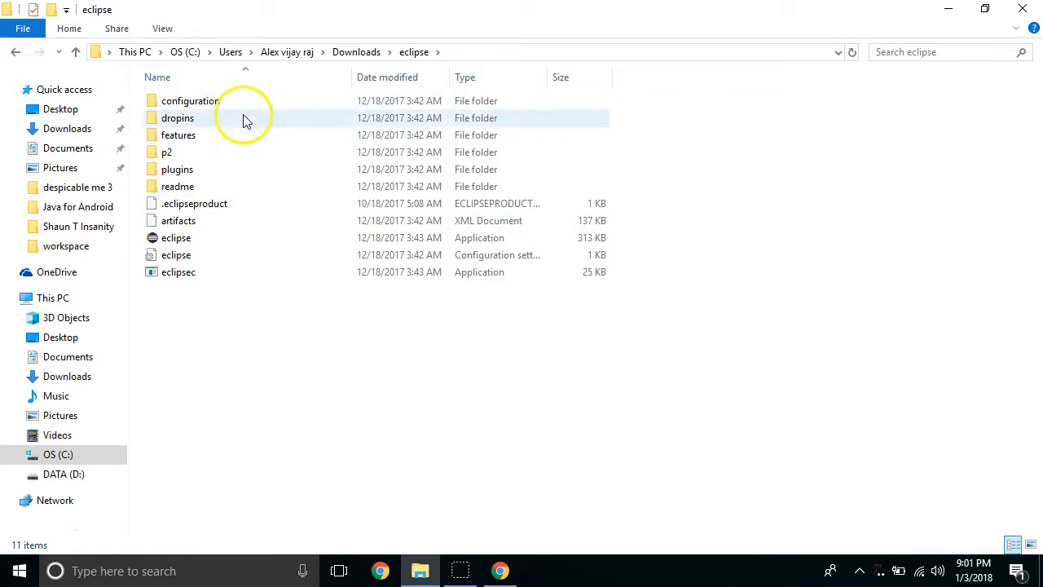
pyautogui.click(17, 54)
pyautogui.click(154, 100)
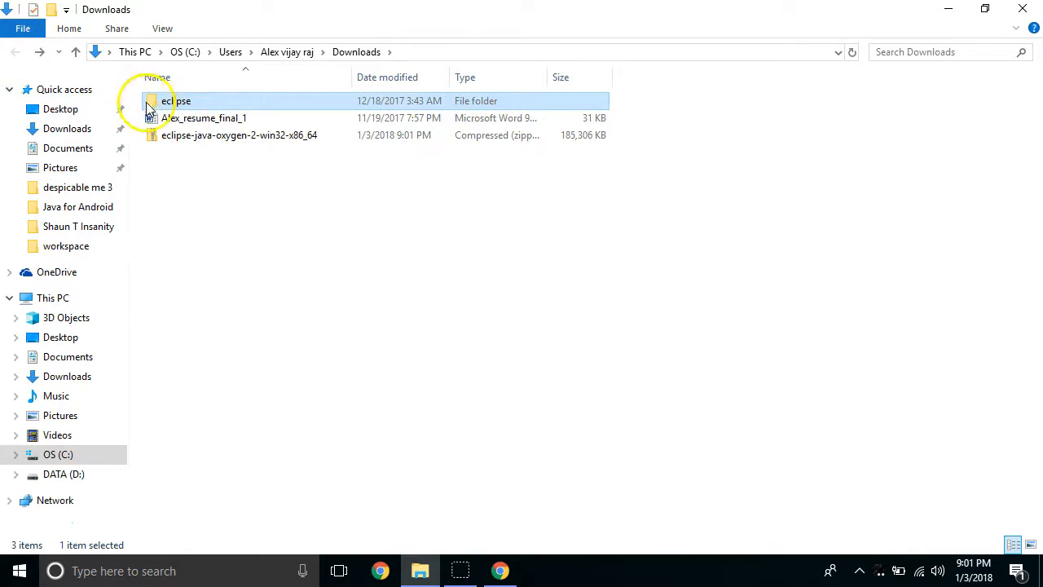
pyautogui.doubleClick(186, 100)
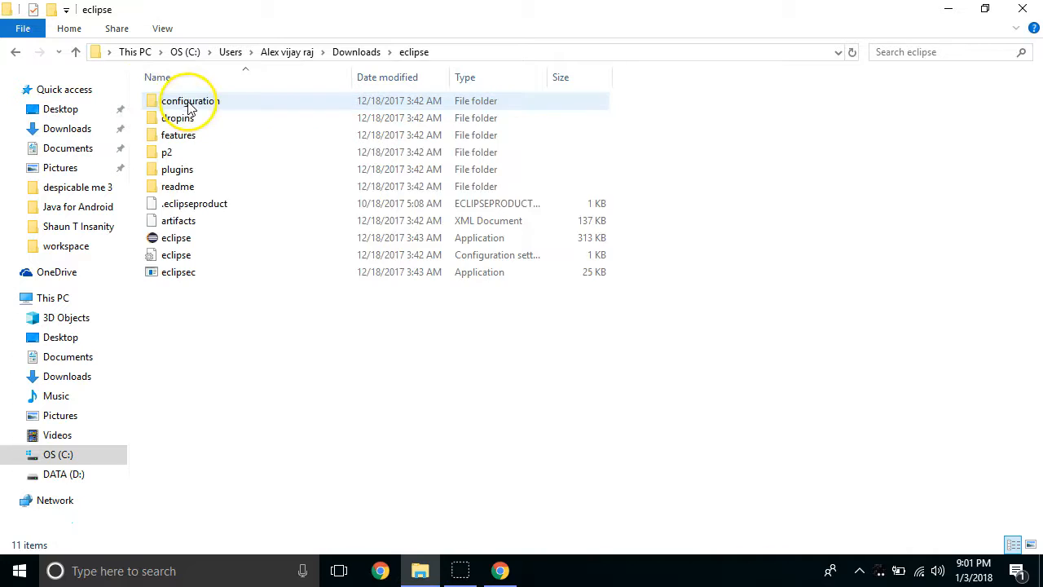
pyautogui.doubleClick(220, 240)
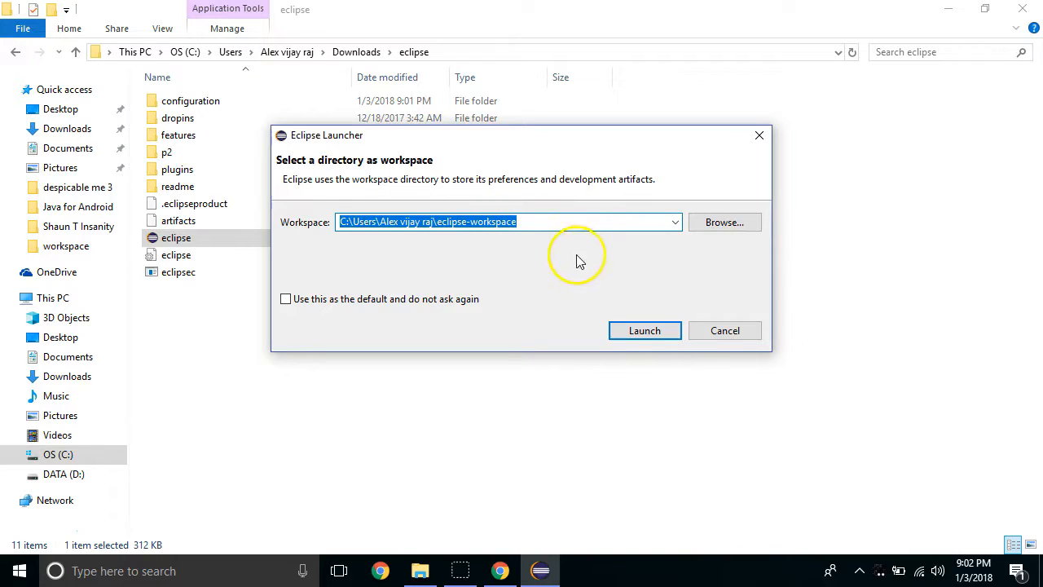
pyautogui.click(645, 330)
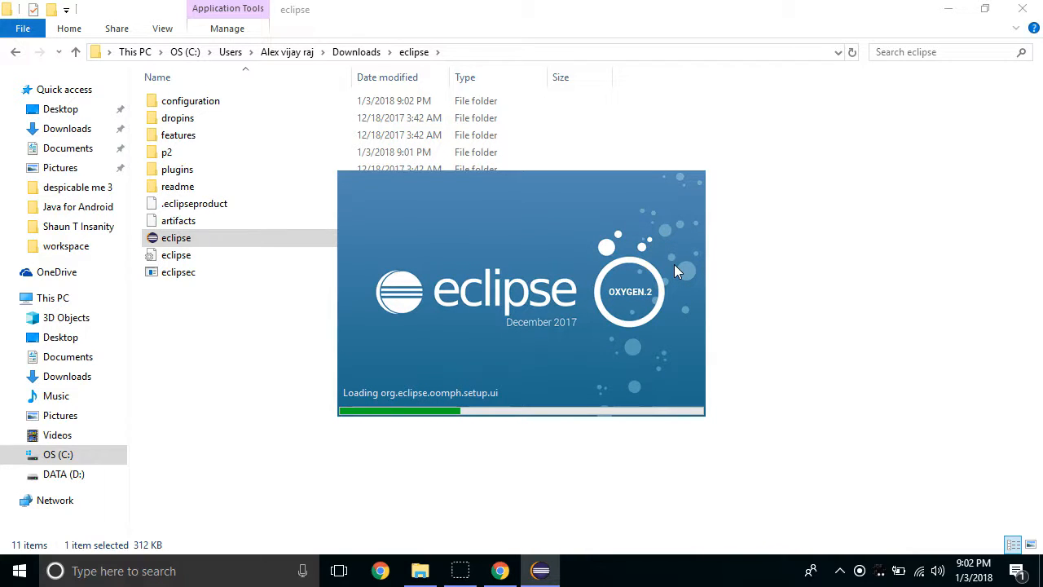
# - Close the Eclipse Welcome page and maximize the Eclipse window
pyautogui.moveTo(587, 53); pyautogui.dragTo(567, 40)
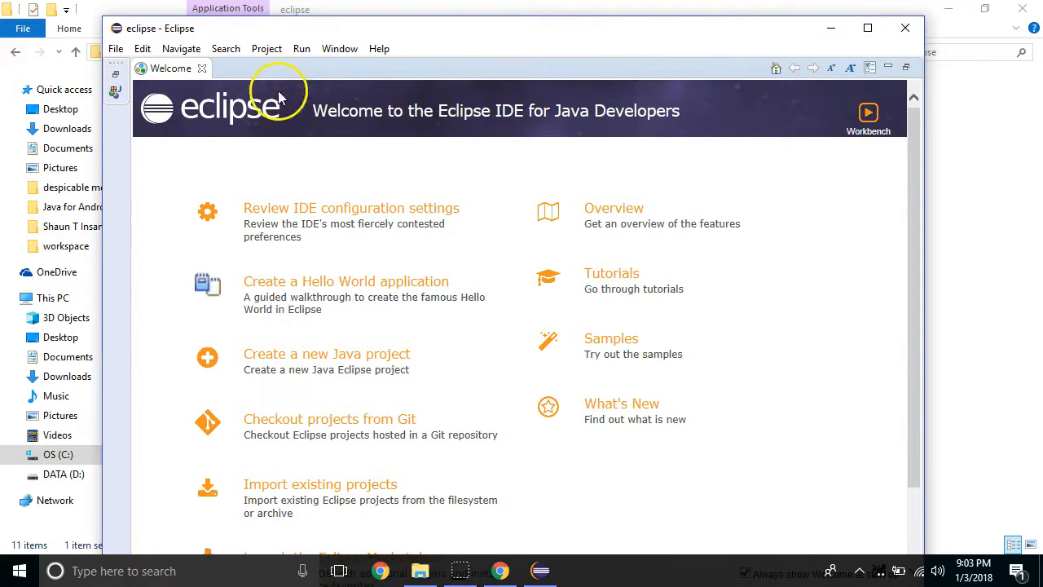
pyautogui.click(201, 69)
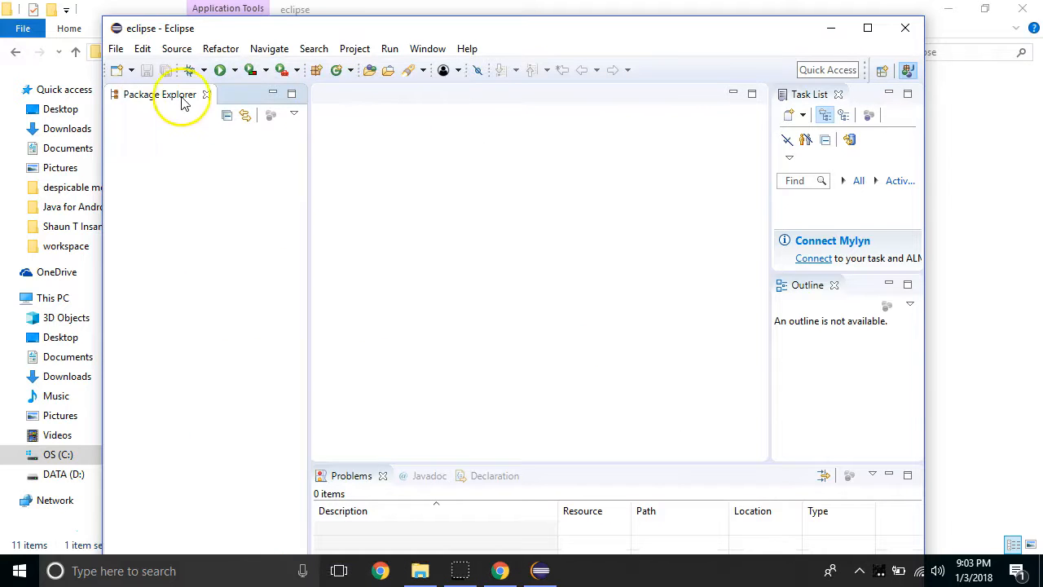
pyautogui.click(868, 28)
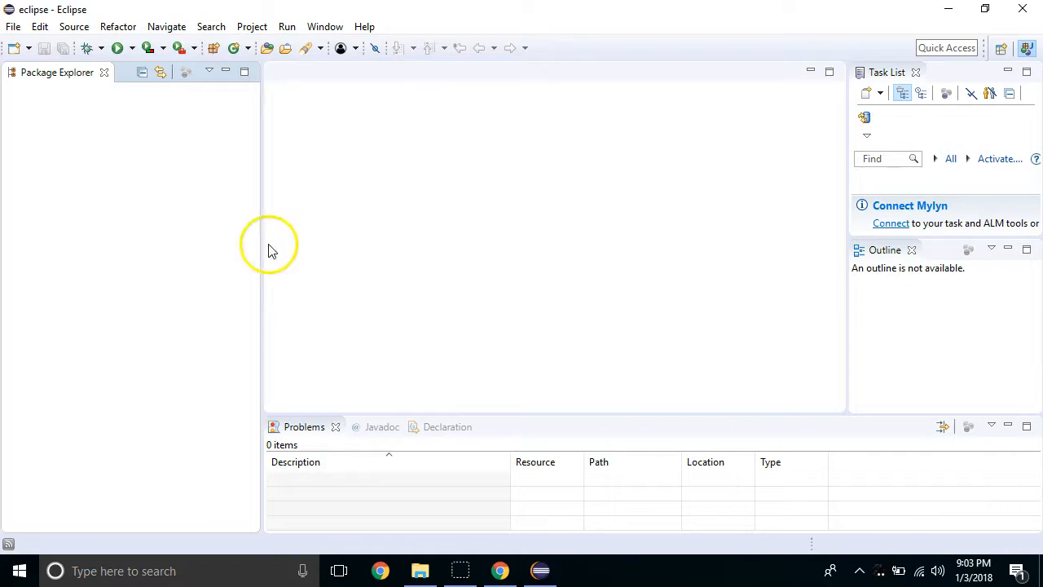
pyautogui.rightClick(71, 155)
pyautogui.moveTo(111, 163)
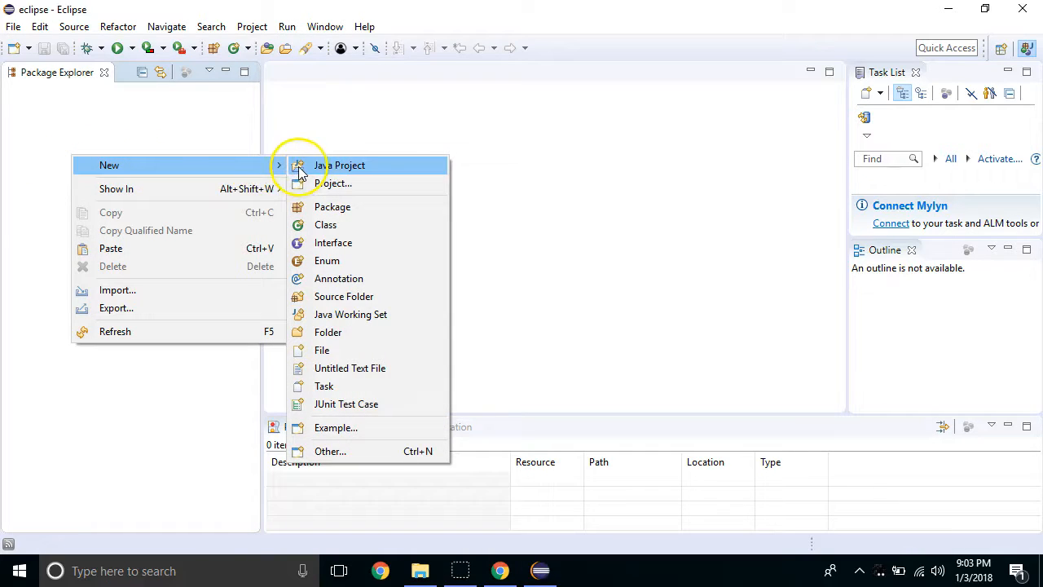
pyautogui.click(86, 128)
# - Create a new Java project named JavaForAndroid with the default location and settings
pyautogui.rightClick(88, 124)
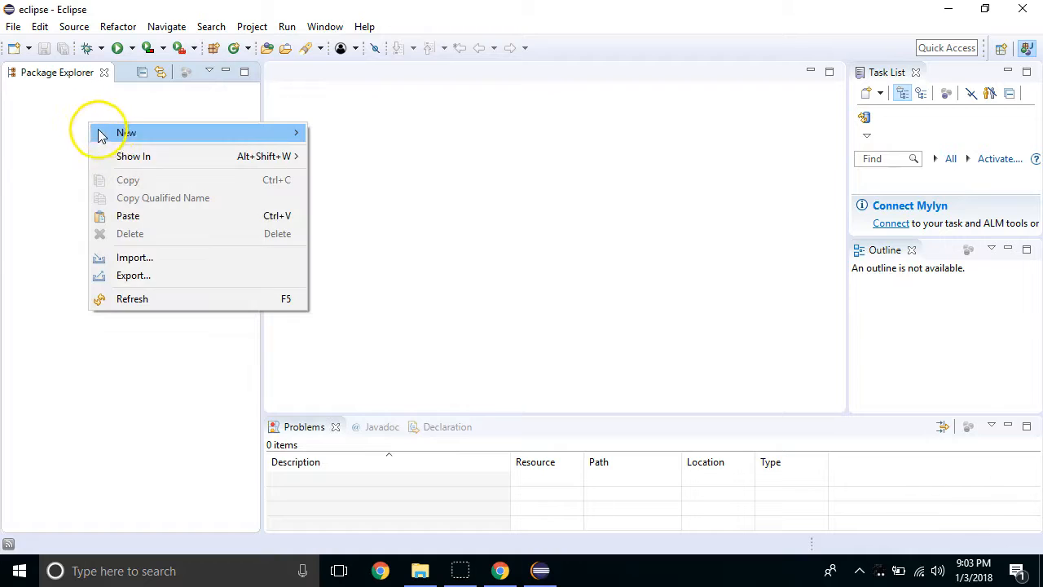
pyautogui.moveTo(109, 129)
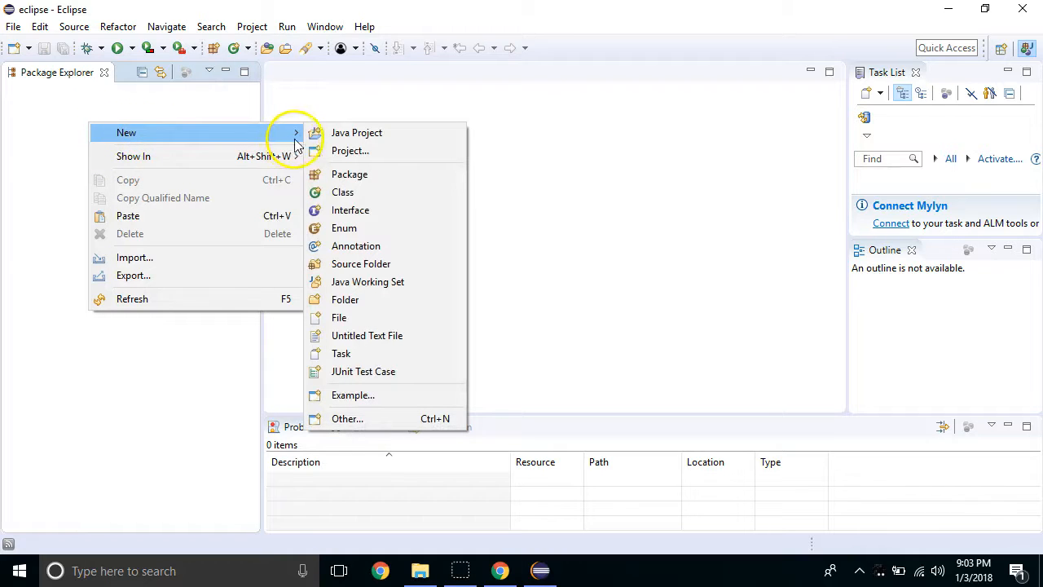
pyautogui.click(350, 133)
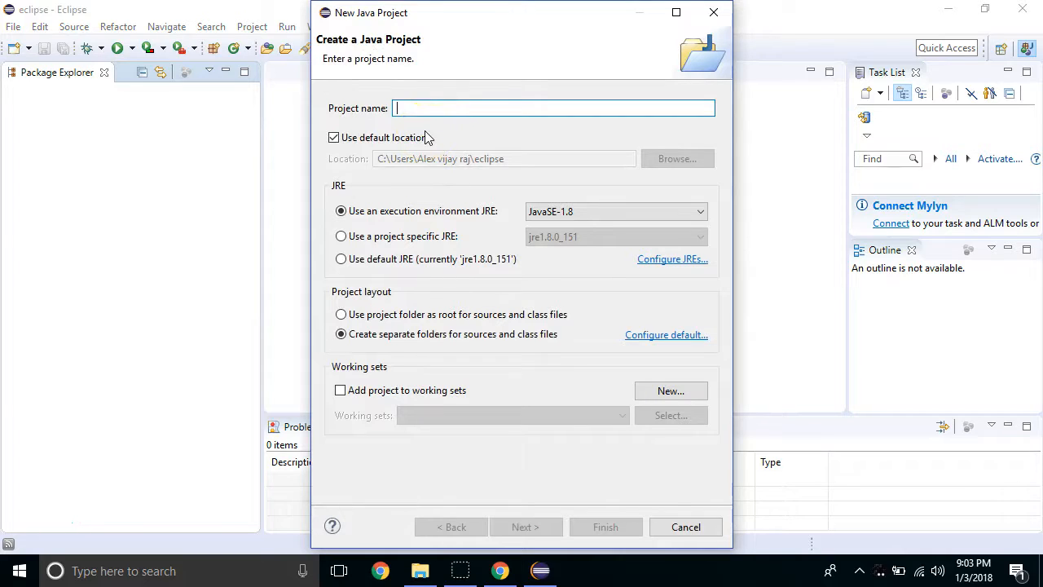
pyautogui.write('JavaForAndroid')
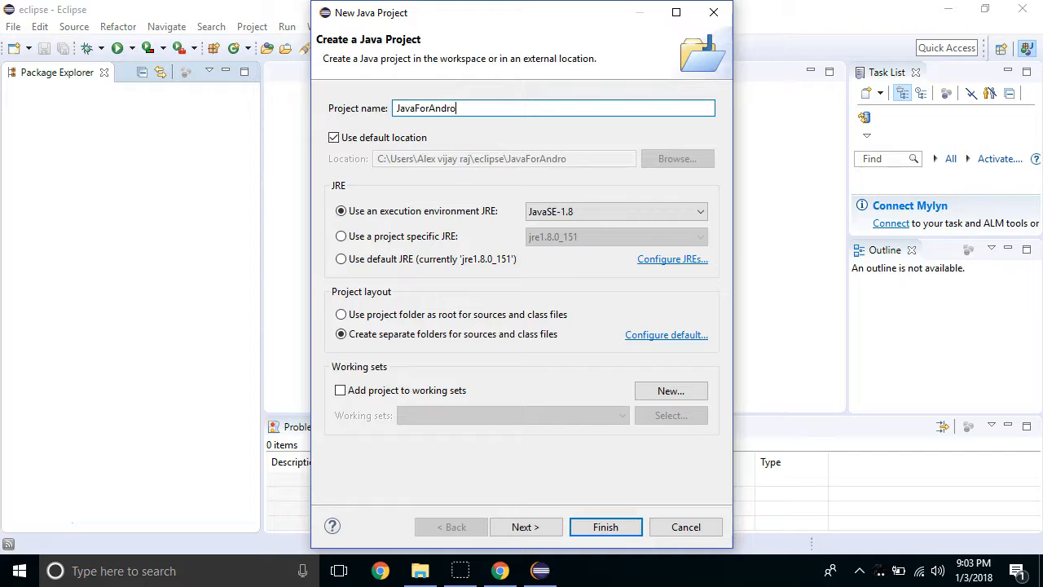
pyautogui.click(620, 528)
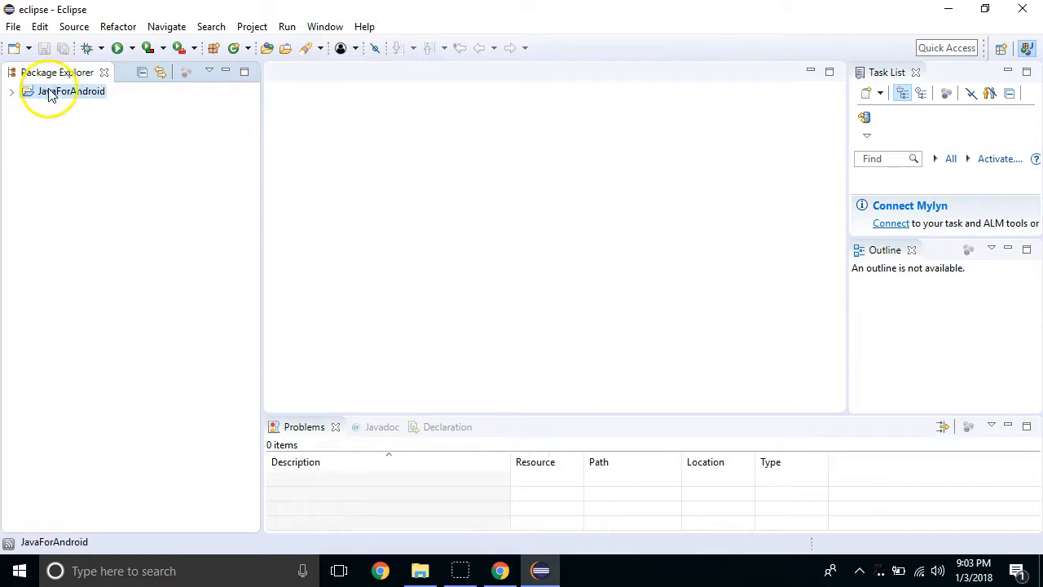
# - Create a package named variables in the src folder of the JavaForAndroid project
pyautogui.click(13, 93)
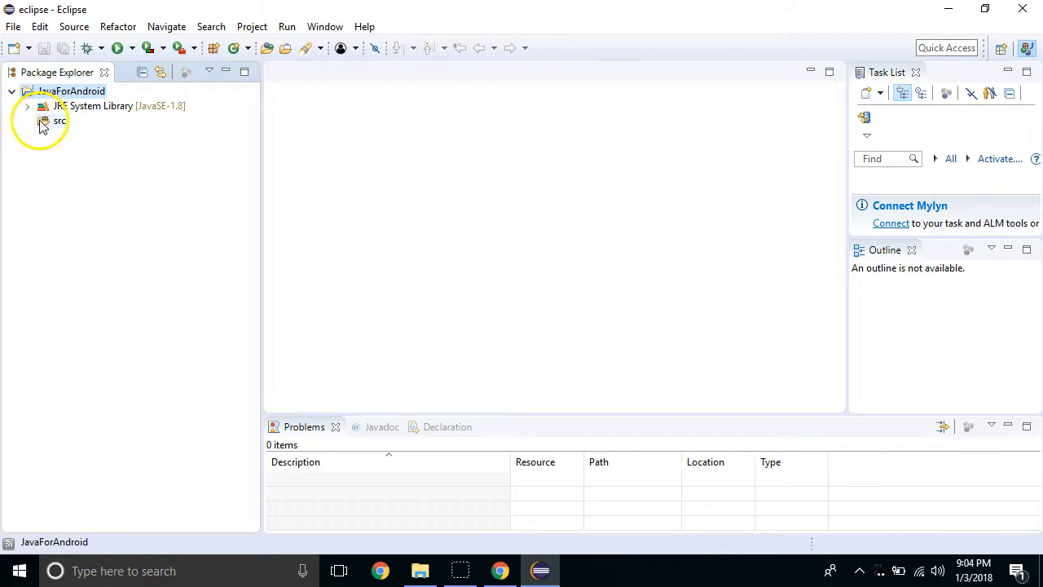
pyautogui.click(47, 124)
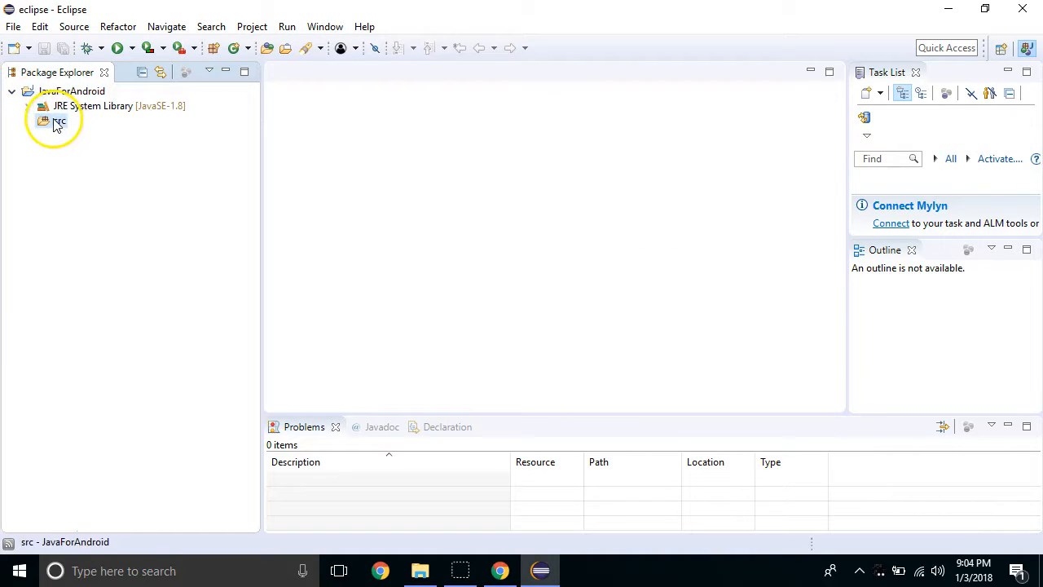
pyautogui.rightClick(49, 122)
pyautogui.moveTo(163, 73)
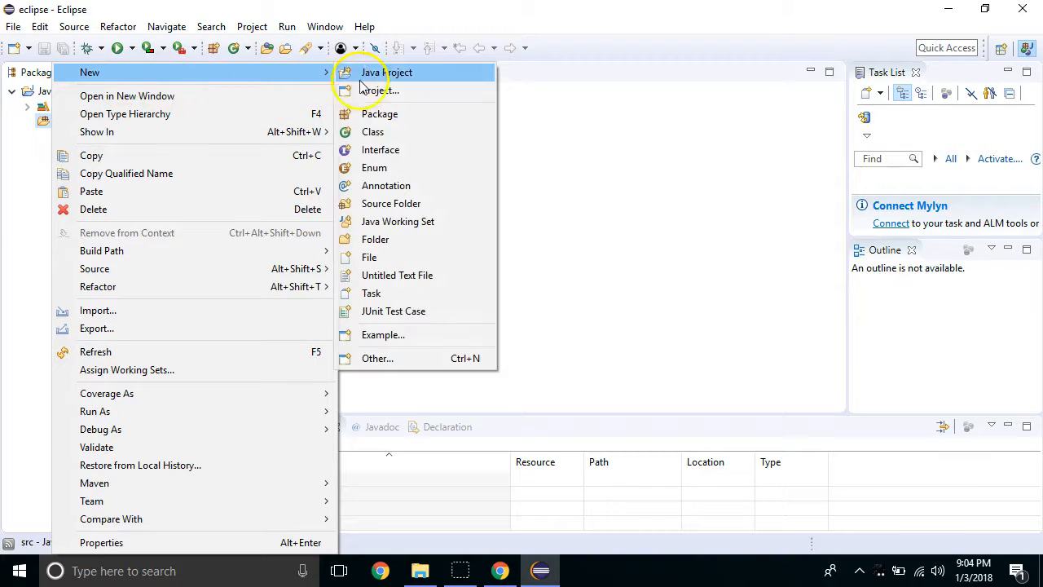
pyautogui.click(371, 117)
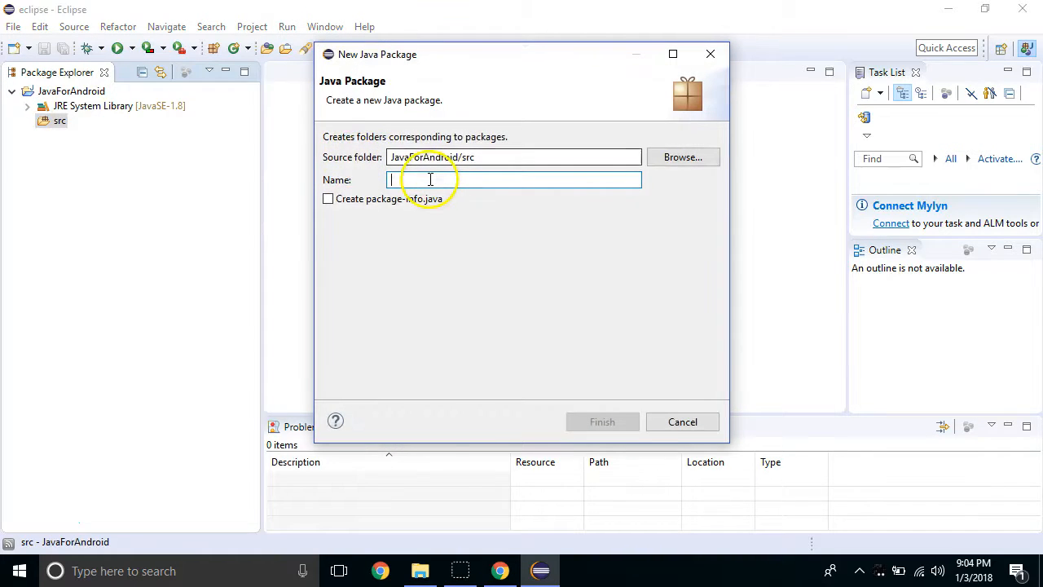
pyautogui.write('variables')
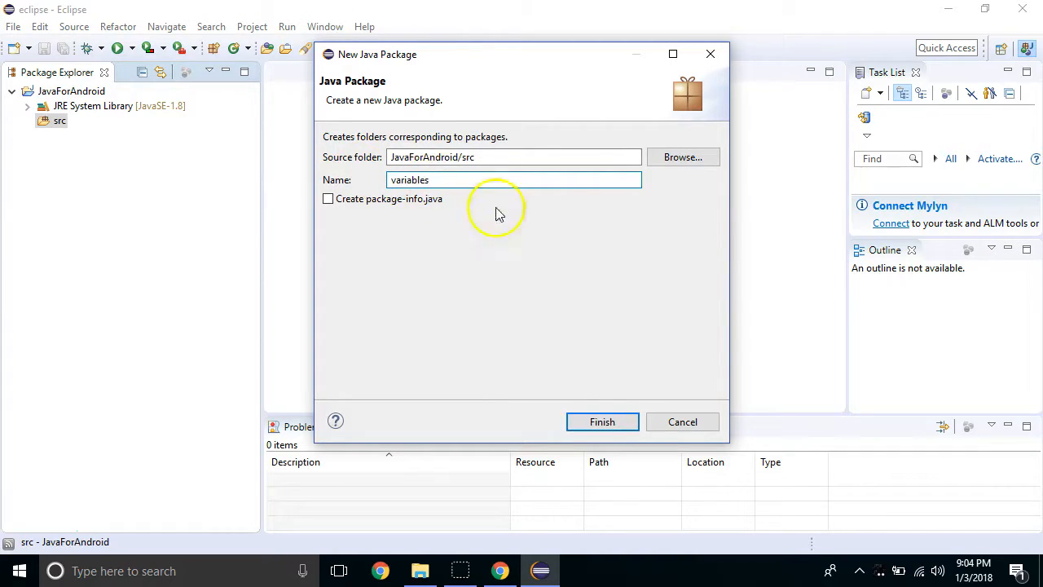
pyautogui.click(597, 424)
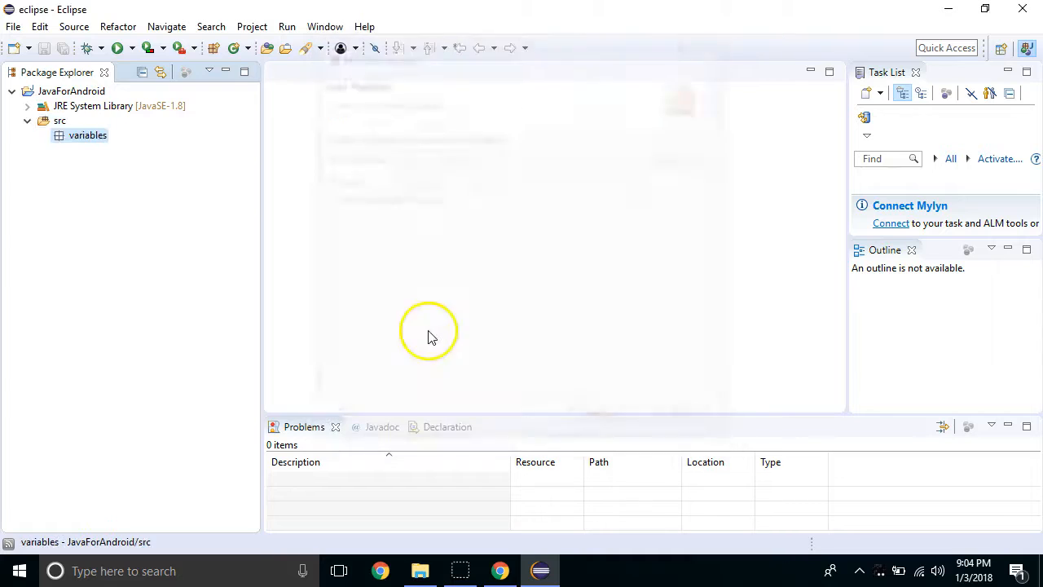
# - Create a public class HelloWorld in the variables package, with a public static void main stub and without inherited abstract methods
pyautogui.rightClick(81, 140)
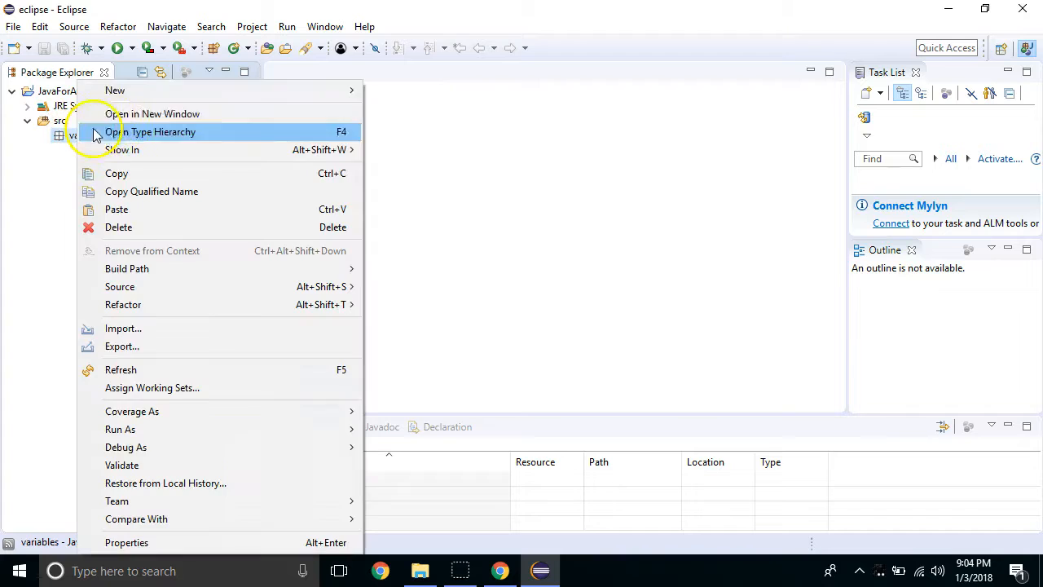
pyautogui.moveTo(139, 90)
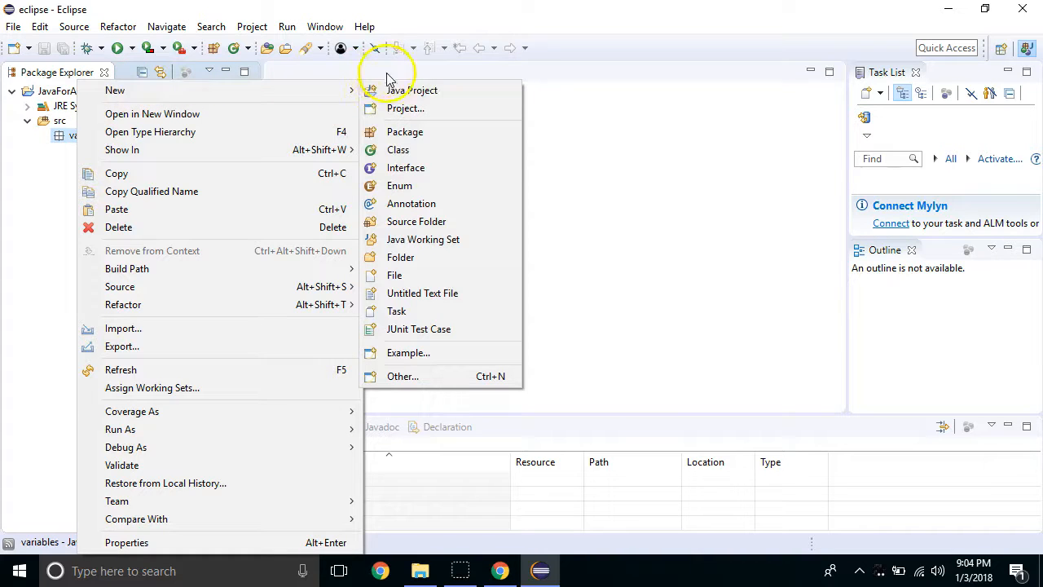
pyautogui.click(398, 149)
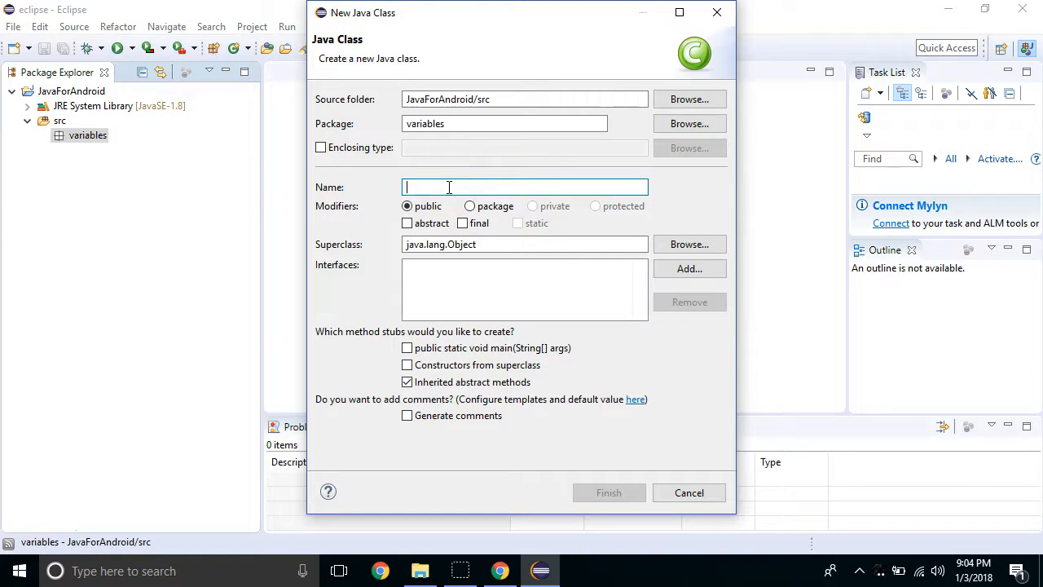
pyautogui.write('HelloWorld')
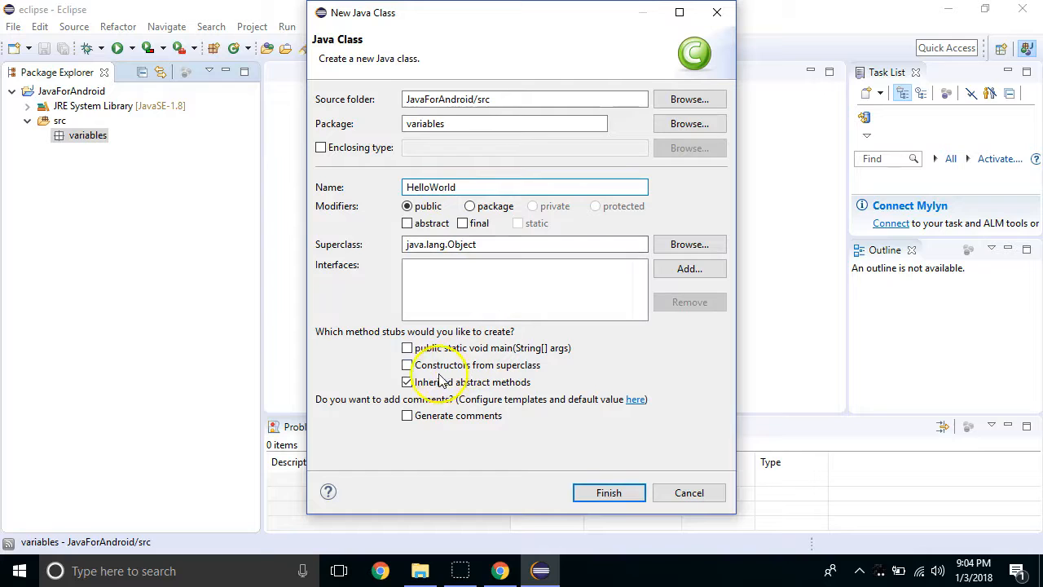
pyautogui.click(414, 377)
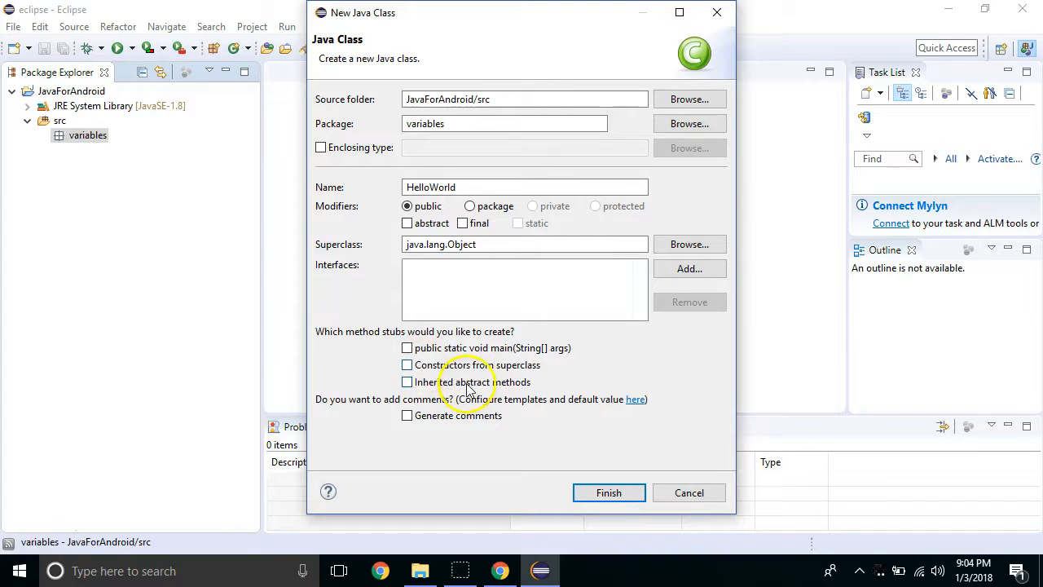
pyautogui.click(409, 350)
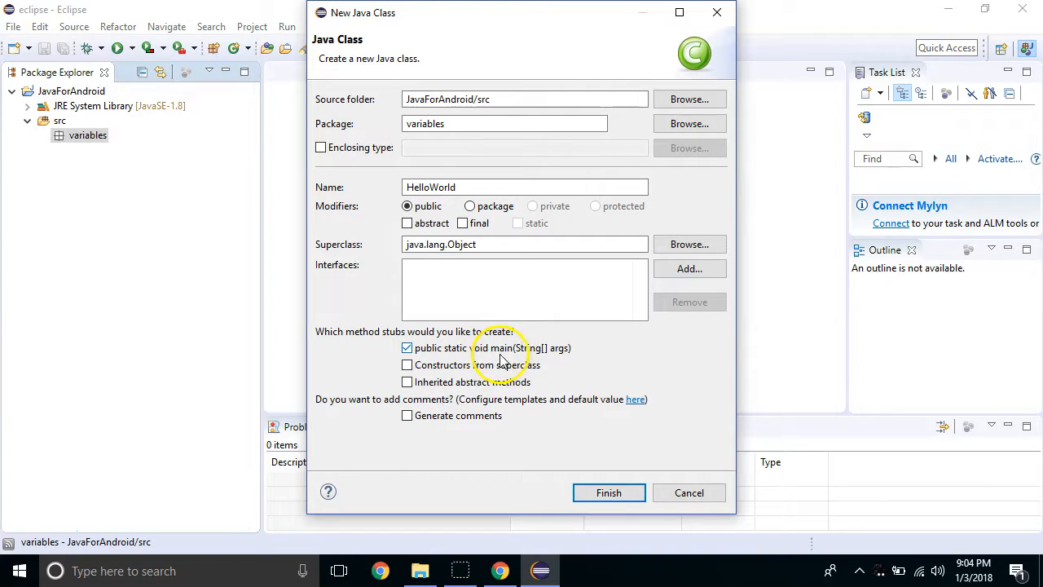
pyautogui.click(607, 493)
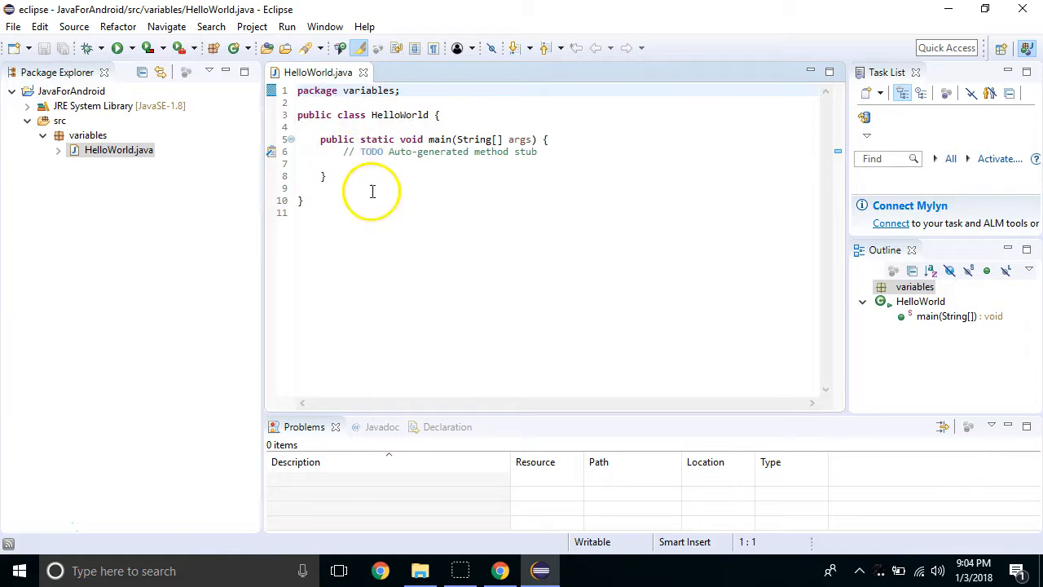
# - Replace the auto-generated TODO comment in the main method with a System.out.println() statement from the sysout template, preceded by a blank line
pyautogui.moveTo(343, 152); pyautogui.dragTo(544, 152)
pyautogui.press('BackSpace')
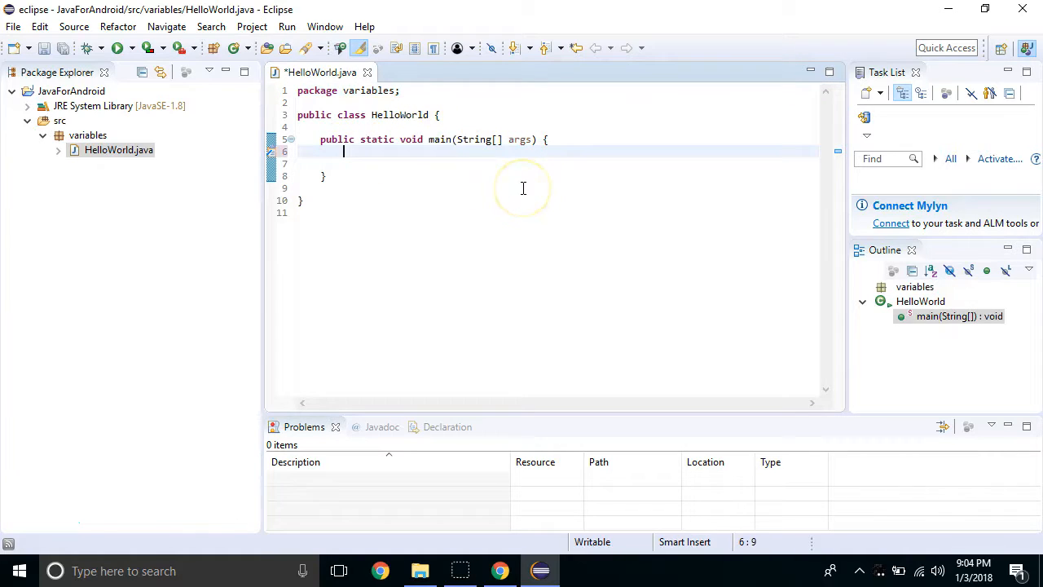
pyautogui.press('Return')
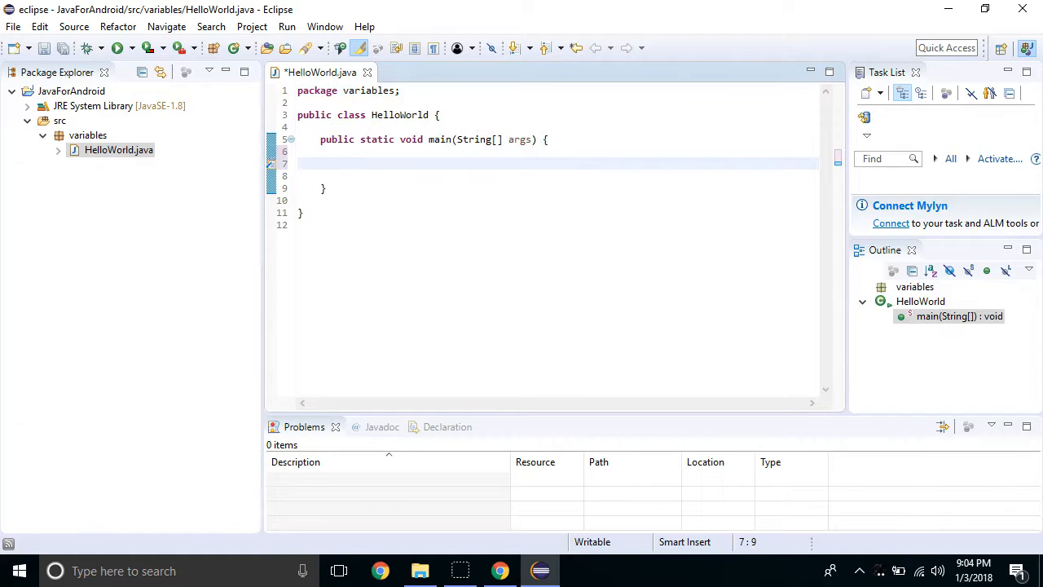
pyautogui.write('sysout')
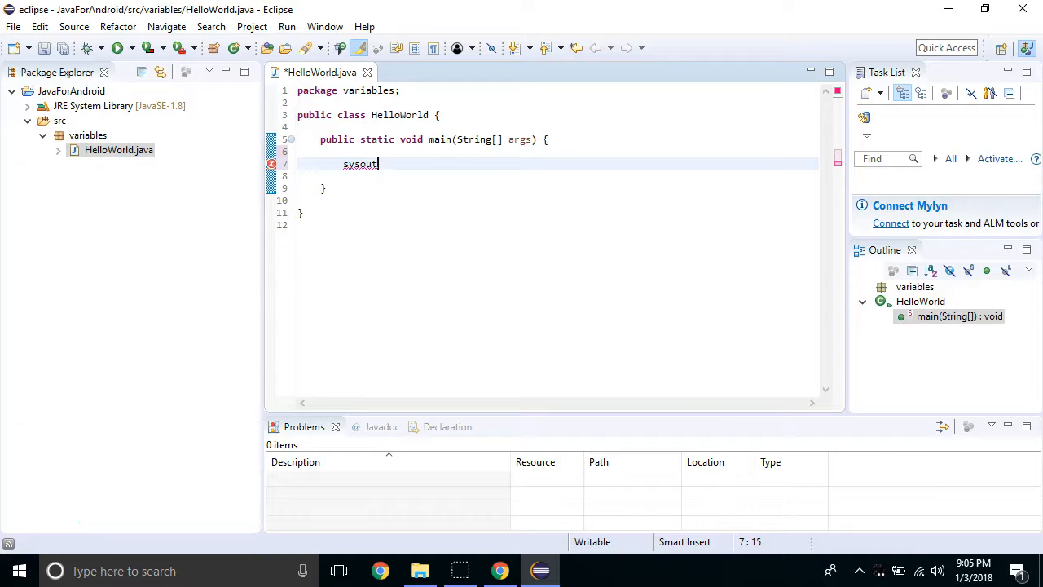
pyautogui.hotkey('ctrl', 'space')
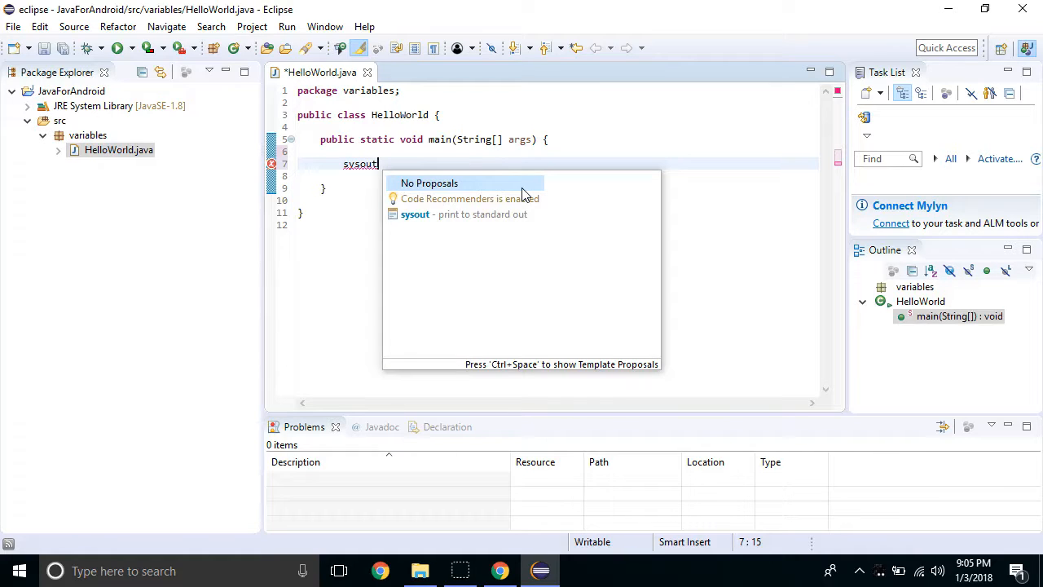
pyautogui.click(488, 213)
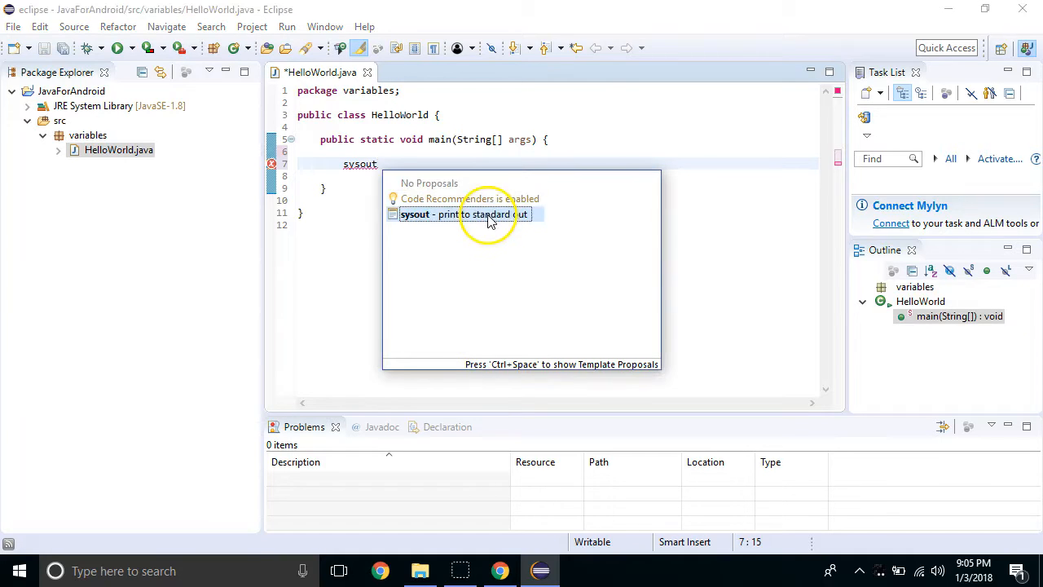
pyautogui.doubleClick(487, 213)
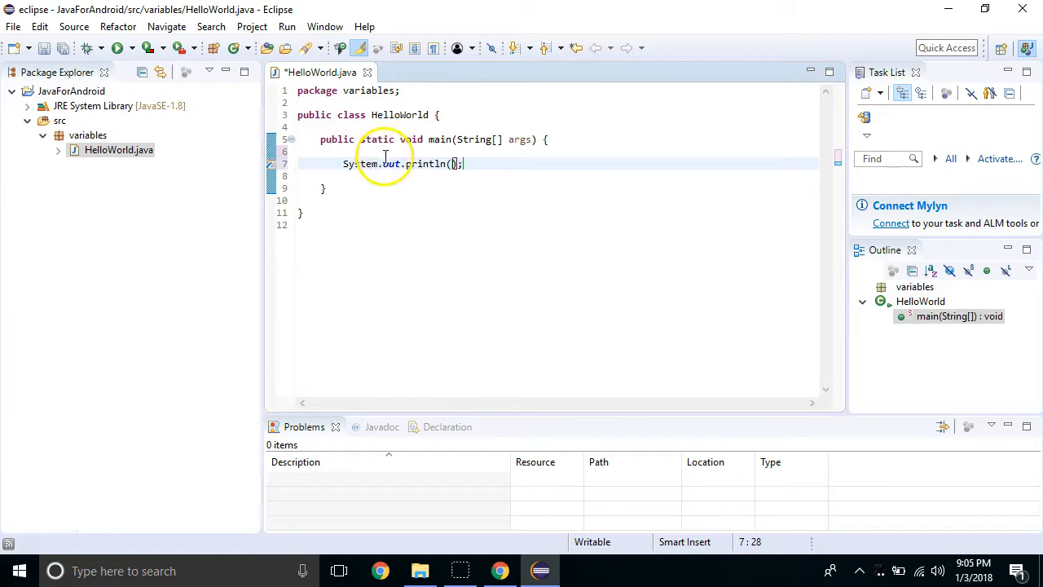
# - Add the string "Hello World" as the println argument, keep the closing semicolon, and save HelloWorld.java
pyautogui.click(449, 164)
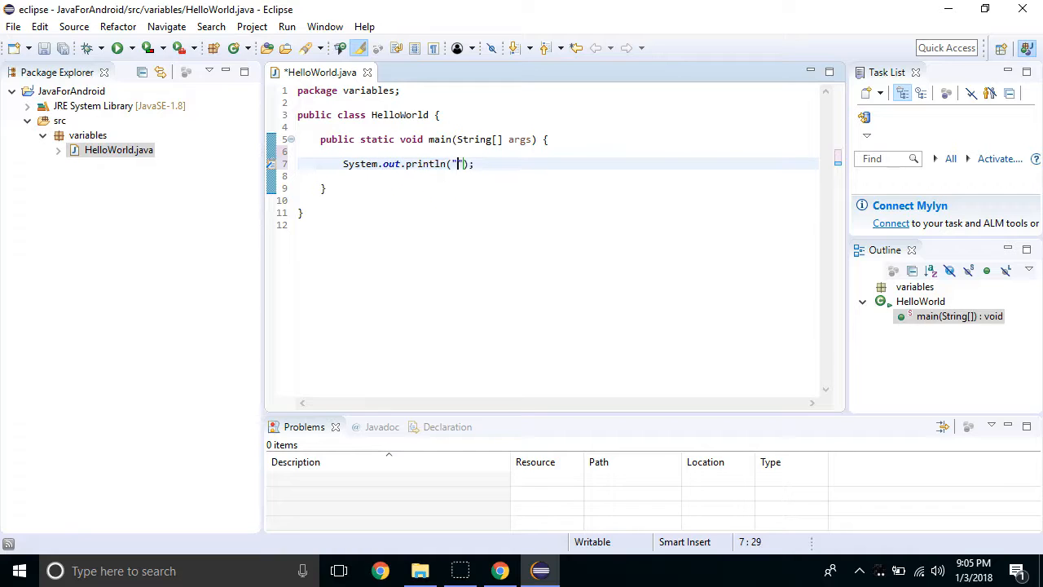
pyautogui.write('"Hello World')
pyautogui.click(543, 164)
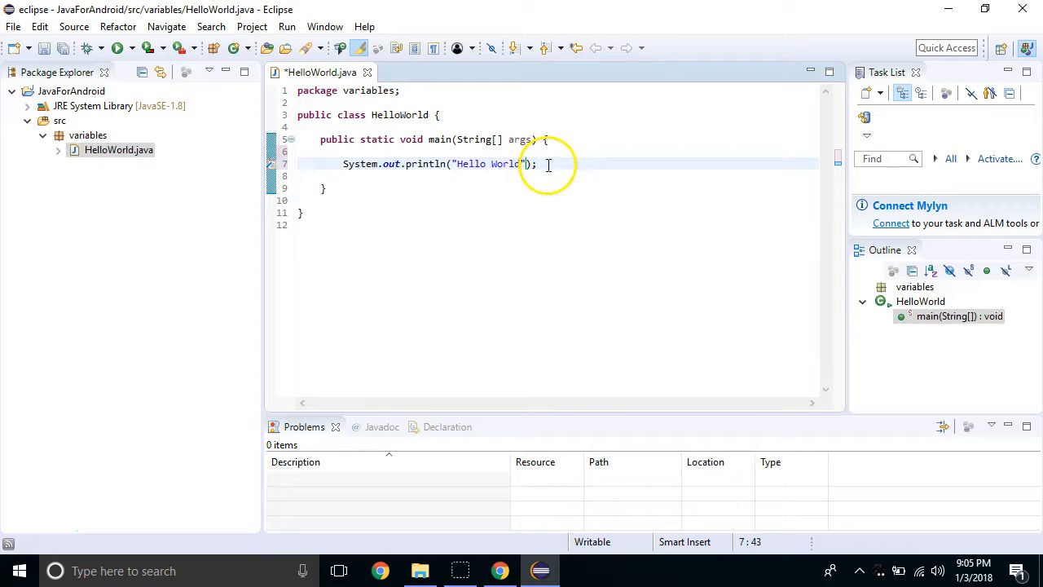
pyautogui.press('BackSpace')
pyautogui.write(';')
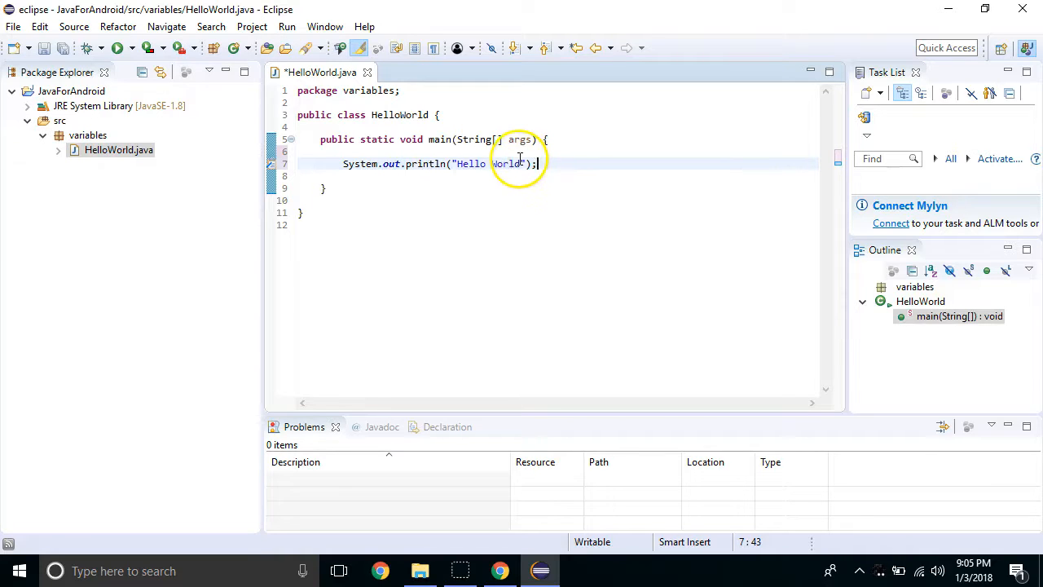
pyautogui.hotkey('ctrl', 's')
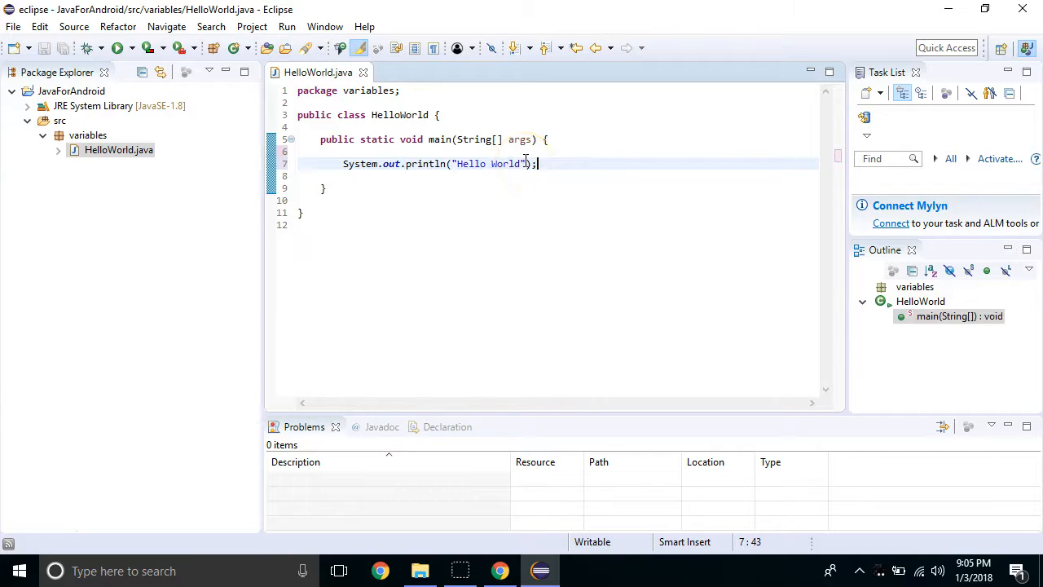
# - Run the HelloWorld program and check its printed output in the console
pyautogui.click(119, 52)
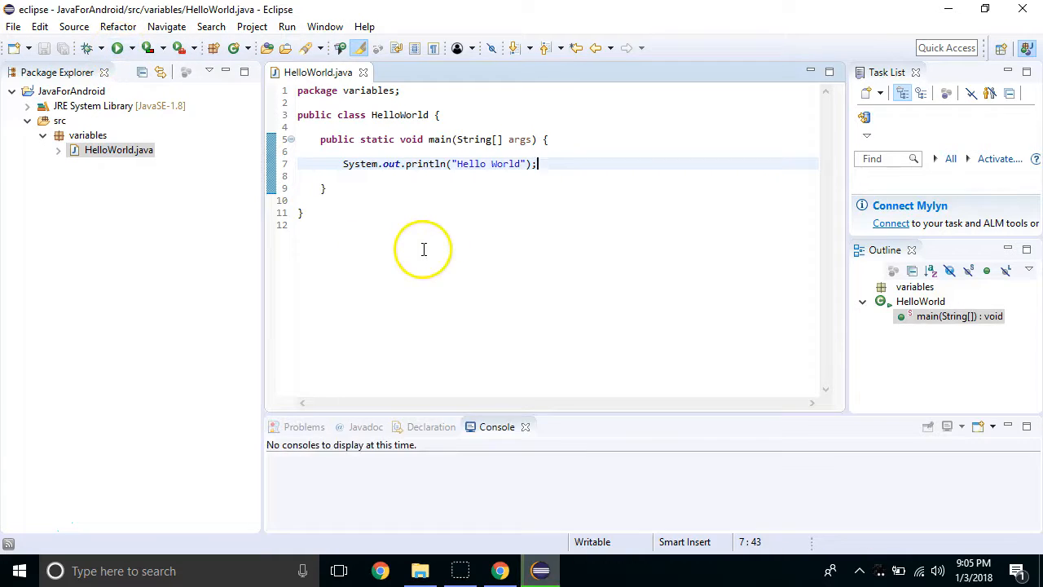
pyautogui.moveTo(347, 463); pyautogui.dragTo(261, 459)
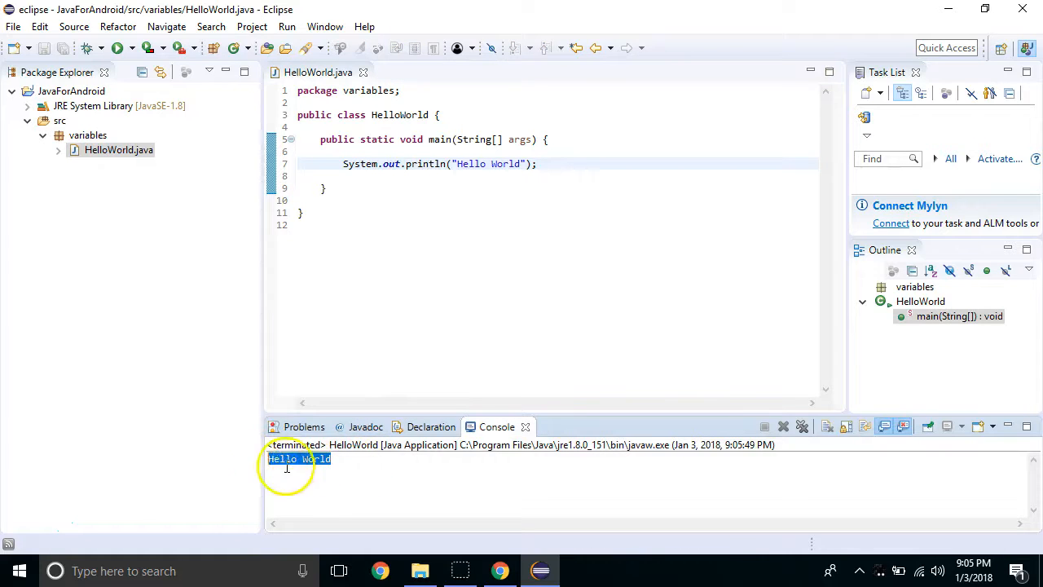
pyautogui.click(280, 458)
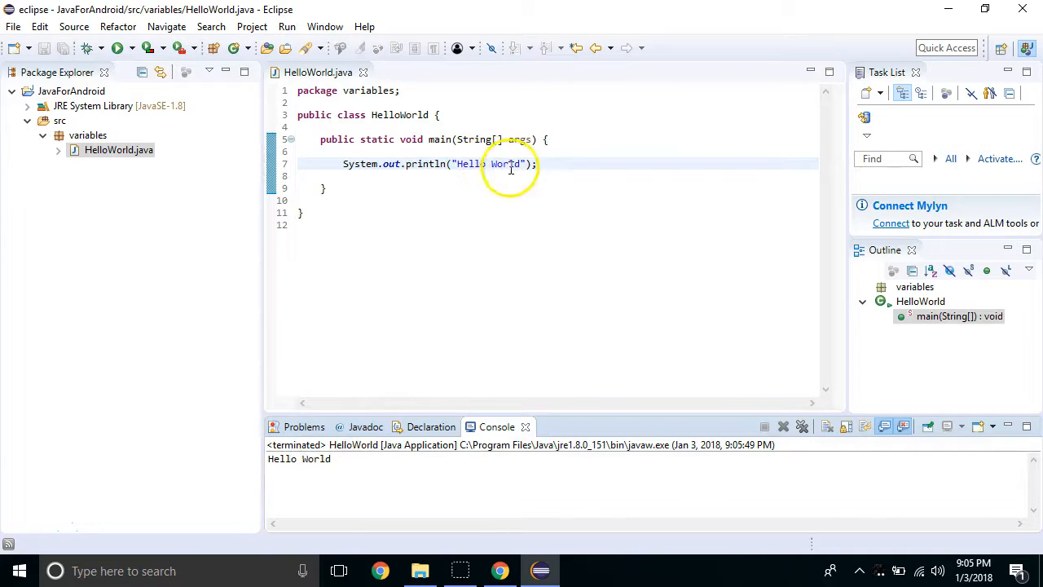
pyautogui.moveTo(331, 460); pyautogui.dragTo(233, 466)
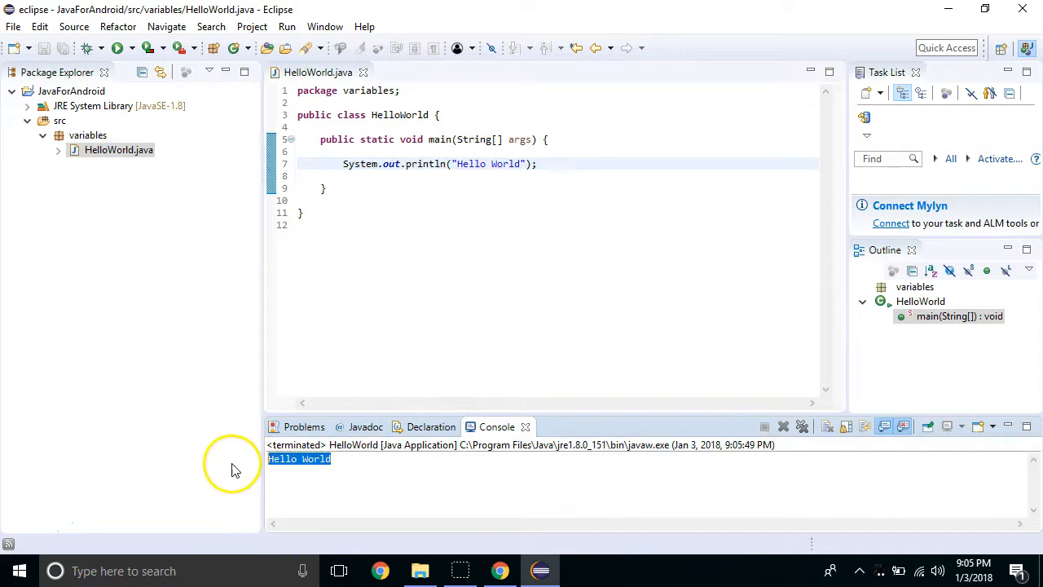
pyautogui.click(376, 220)
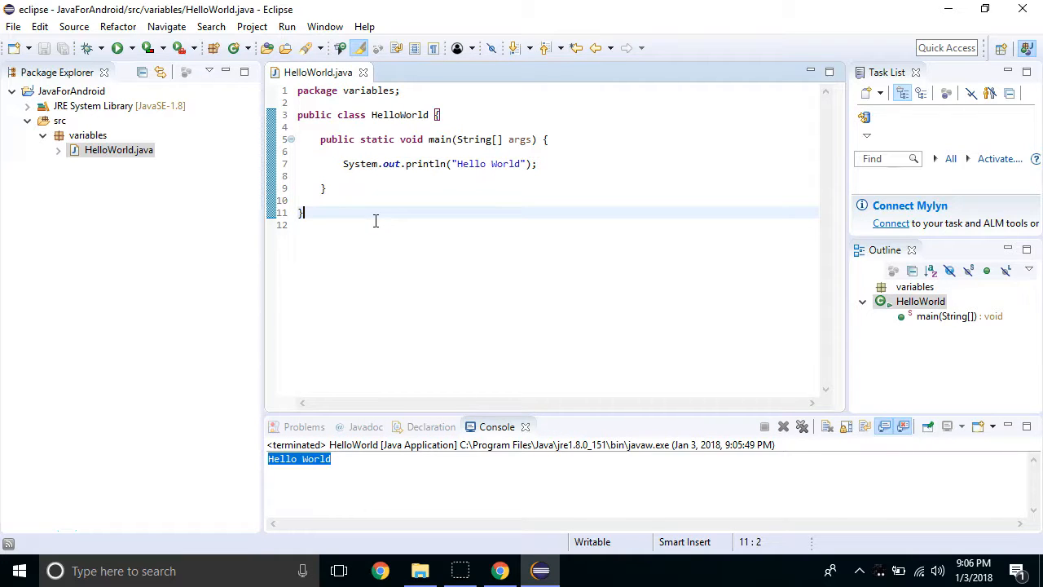